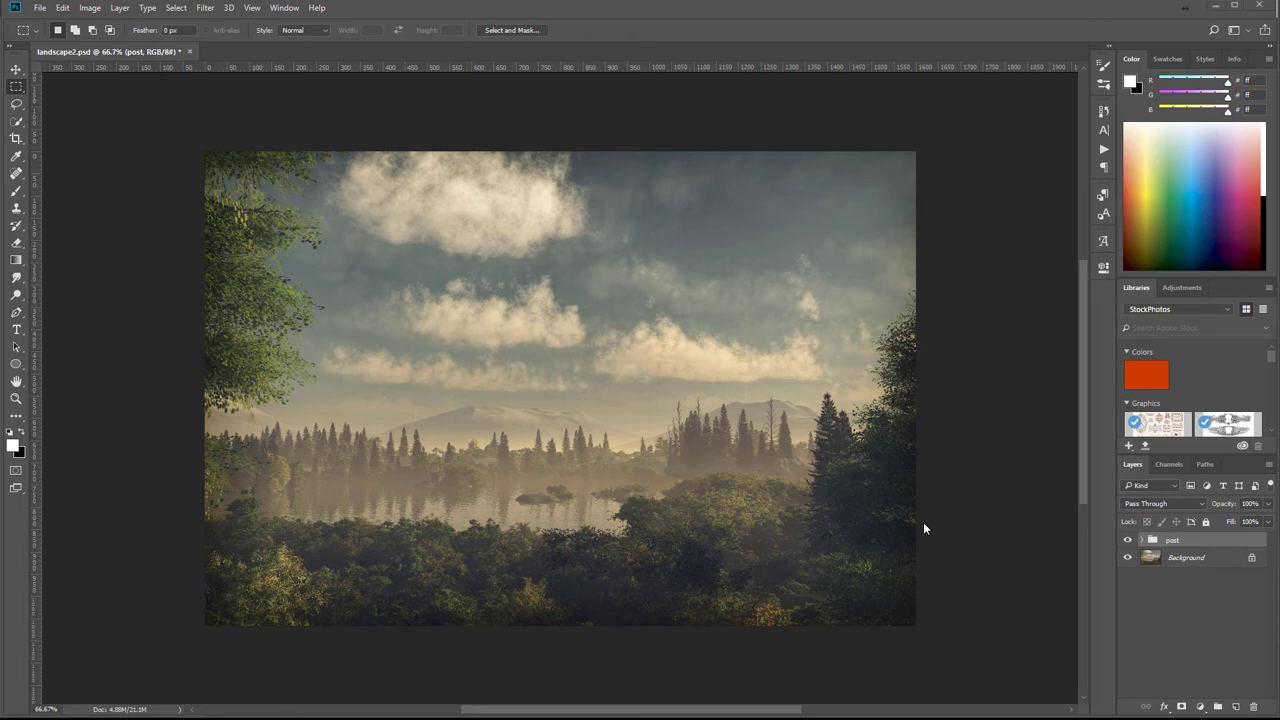
- Toggle the post group's eye icon to compare graded and ungraded renders, leaving it hidden
{"action": "left_click", "coordinate": [1127, 540]}
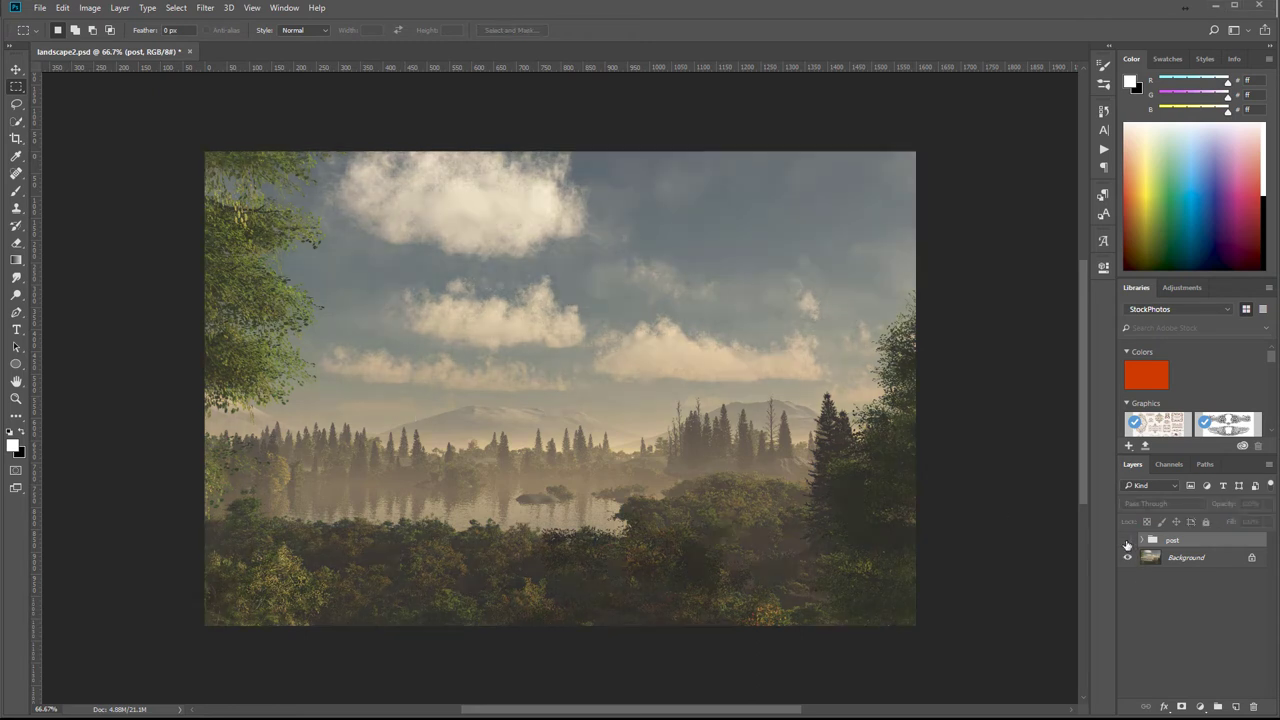
{"action": "left_click", "coordinate": [1128, 541]}
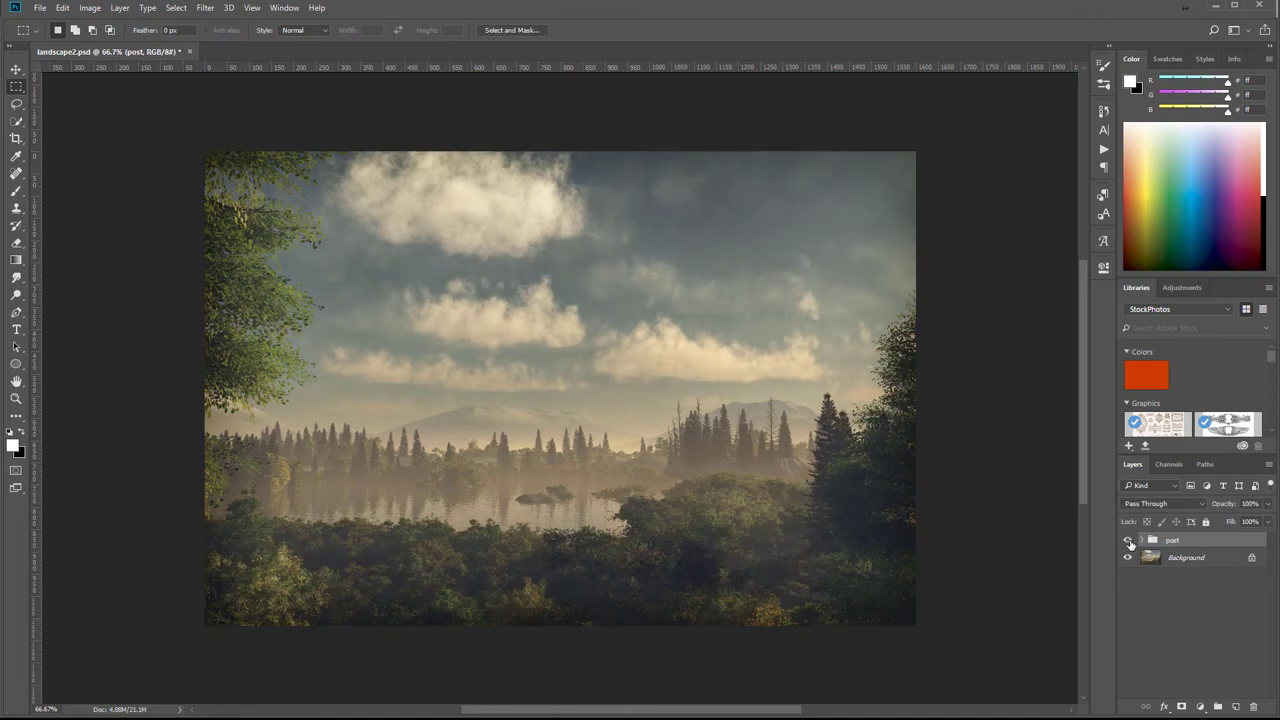
{"action": "left_click", "coordinate": [1128, 541]}
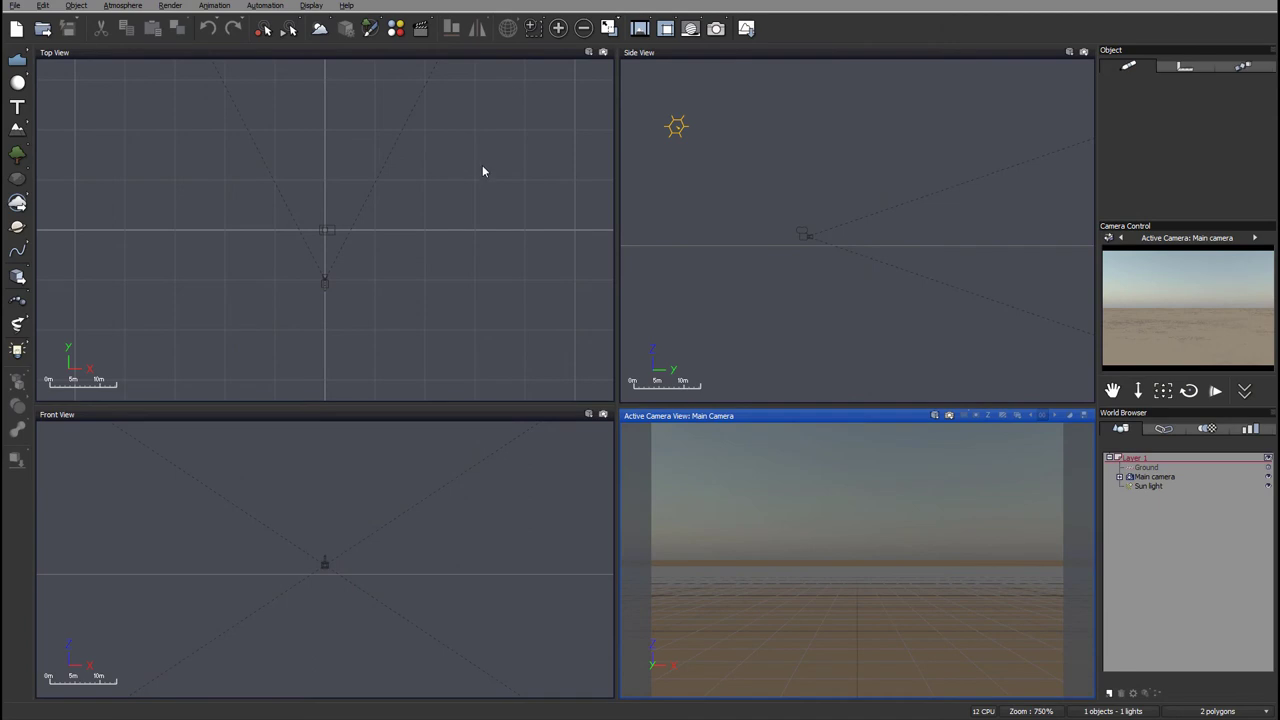
- Activate Top View, then pan and zoom the orthographic views out to fit the camera and sun
{"action": "left_click", "coordinate": [484, 190]}
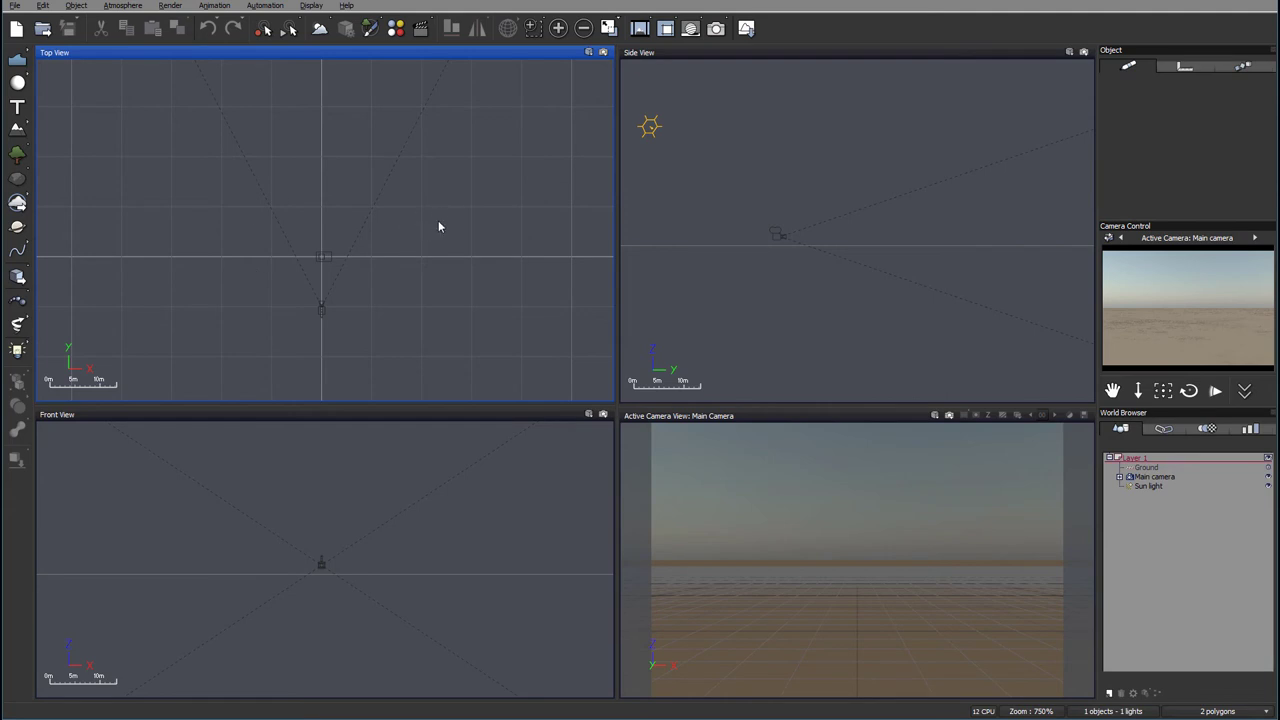
{"action": "right_click_drag", "start_coordinate": [440, 226], "coordinate": [454, 249]}
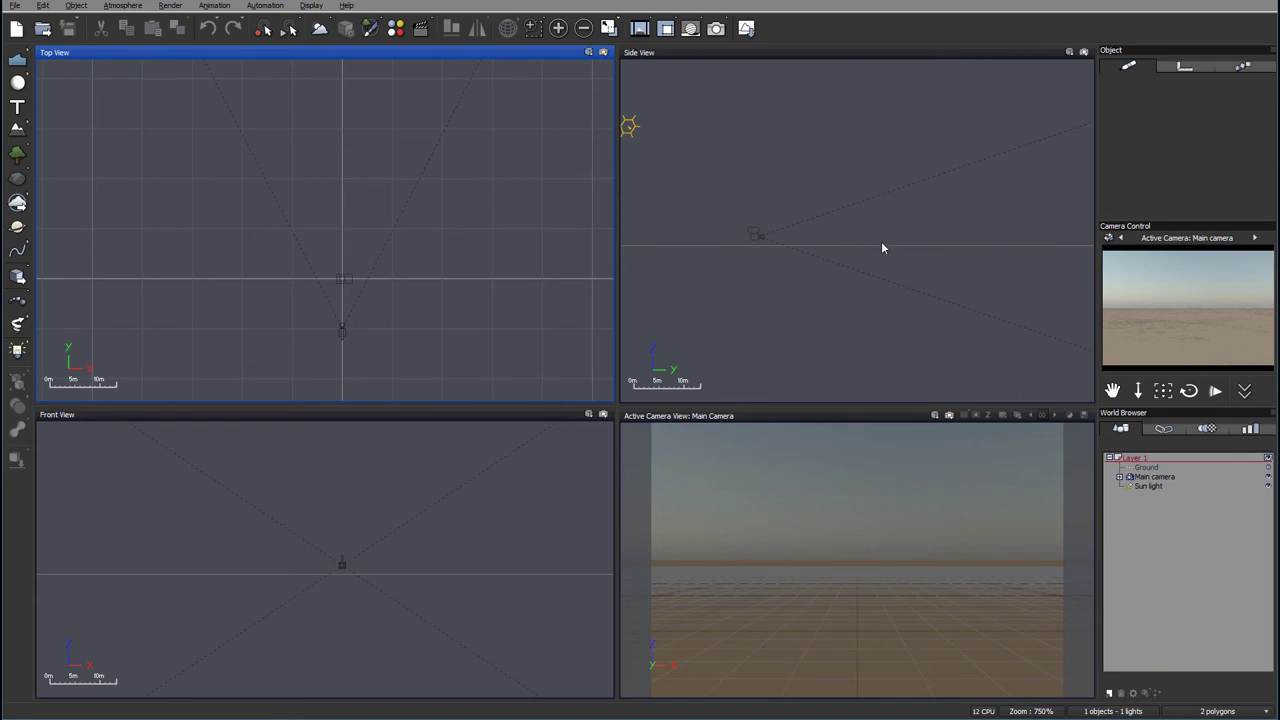
{"action": "scroll", "coordinate": [394, 222], "scroll_direction": "down", "scroll_amount": 5}
{"action": "scroll", "coordinate": [394, 225], "scroll_direction": "up", "scroll_amount": 2}
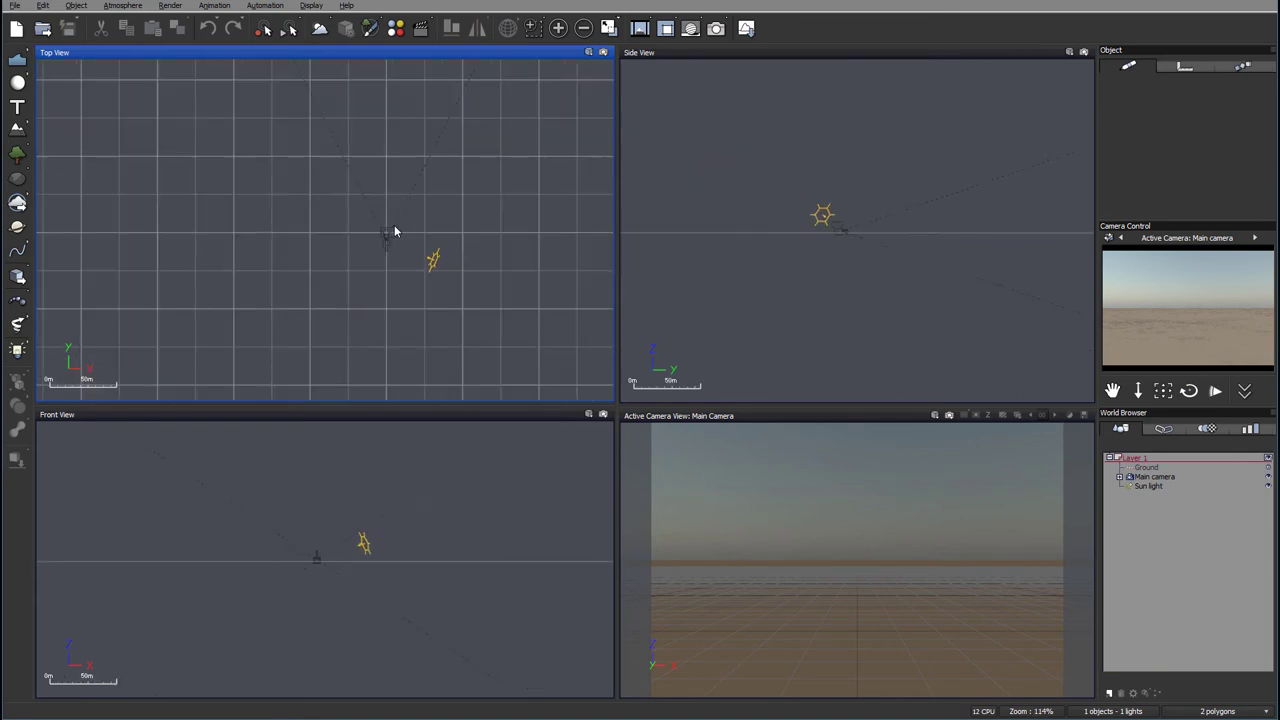
{"action": "scroll", "coordinate": [411, 228], "scroll_direction": "down", "scroll_amount": 2}
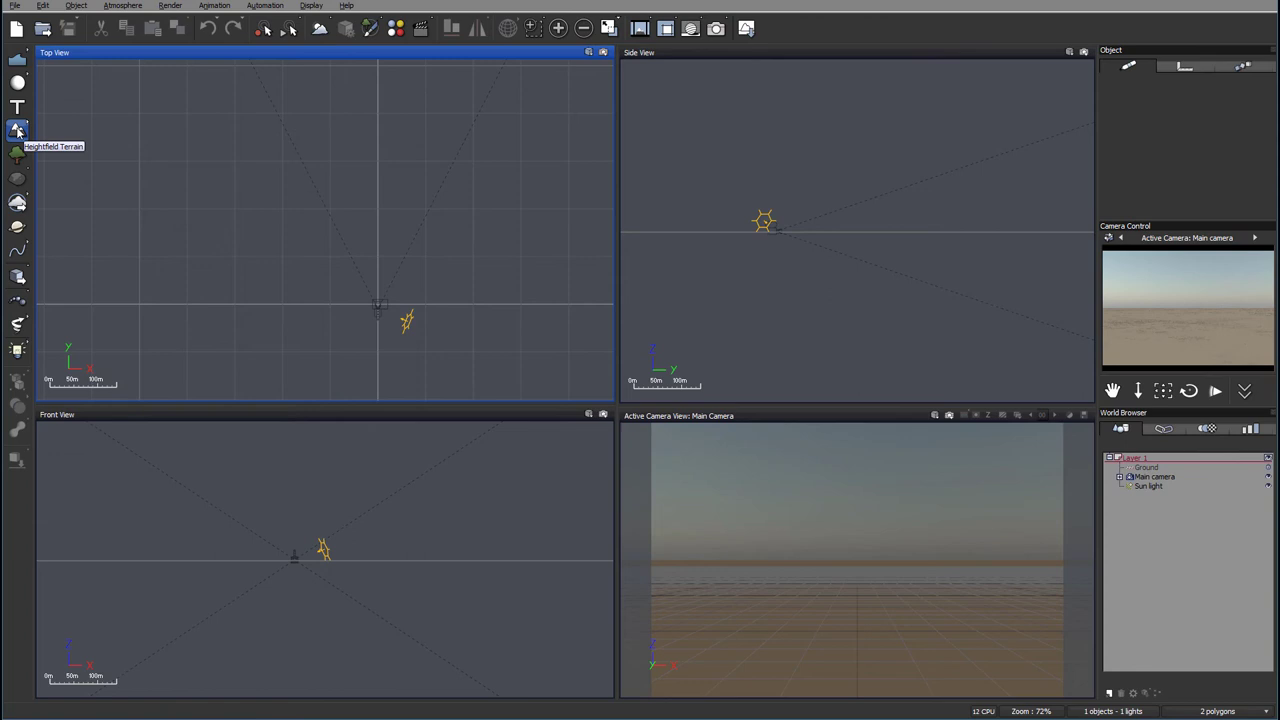
- Create a heightfield terrain, drag it ahead of the camera in Top View, and open it with Edit Object
{"action": "left_click", "coordinate": [17, 131]}
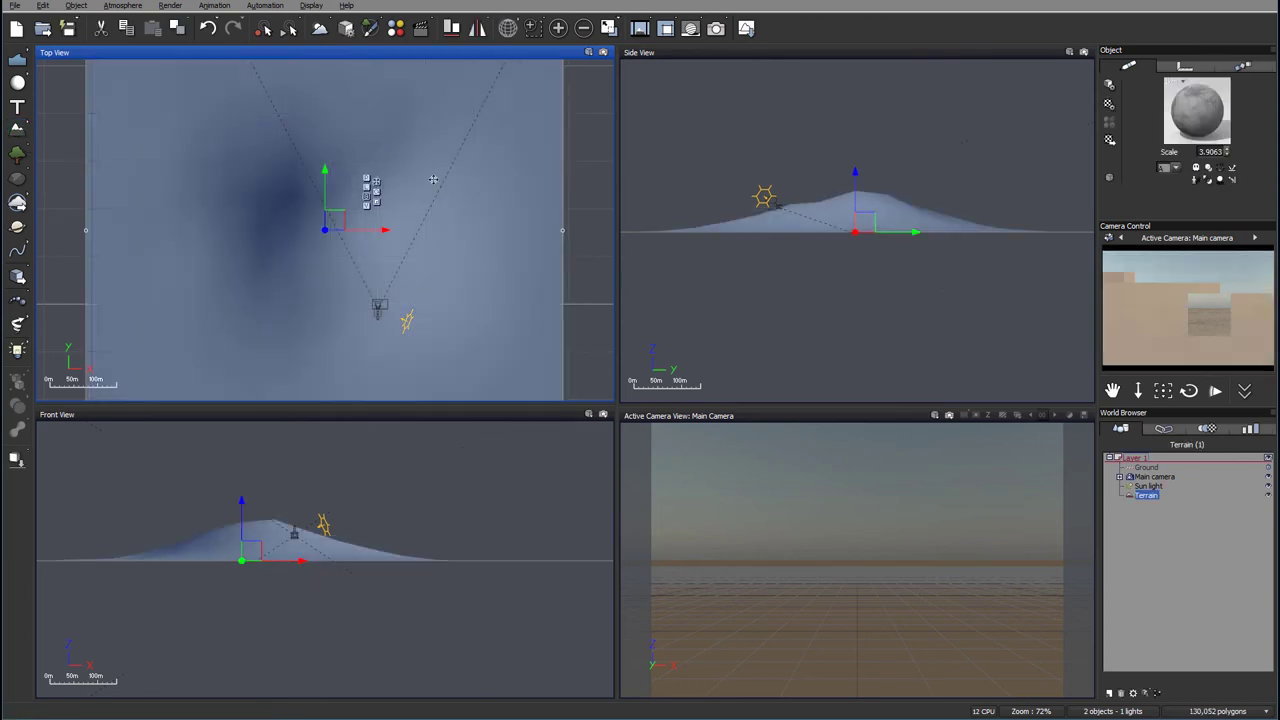
{"action": "scroll", "coordinate": [457, 233], "scroll_direction": "down", "scroll_amount": 5}
{"action": "left_click_drag", "start_coordinate": [457, 233], "coordinate": [404, 98]}
{"action": "right_click_drag", "start_coordinate": [489, 165], "coordinate": [487, 300]}
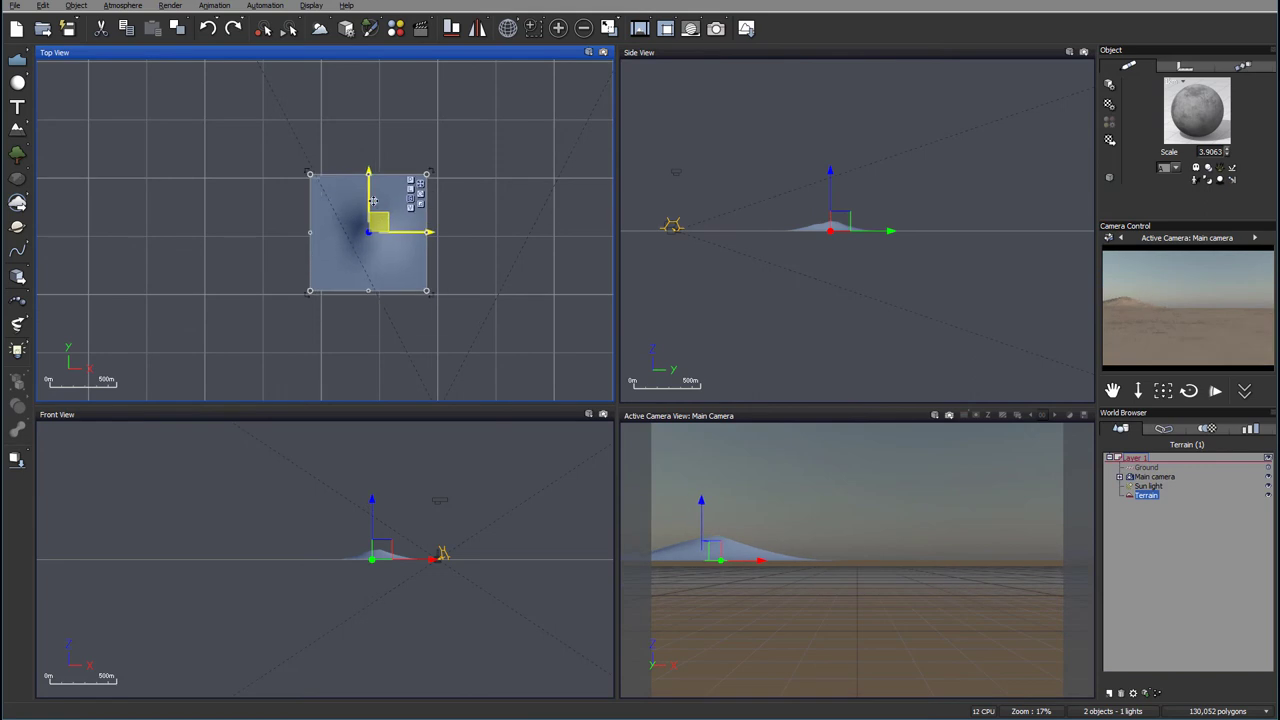
{"action": "left_click_drag", "start_coordinate": [389, 233], "coordinate": [358, 162]}
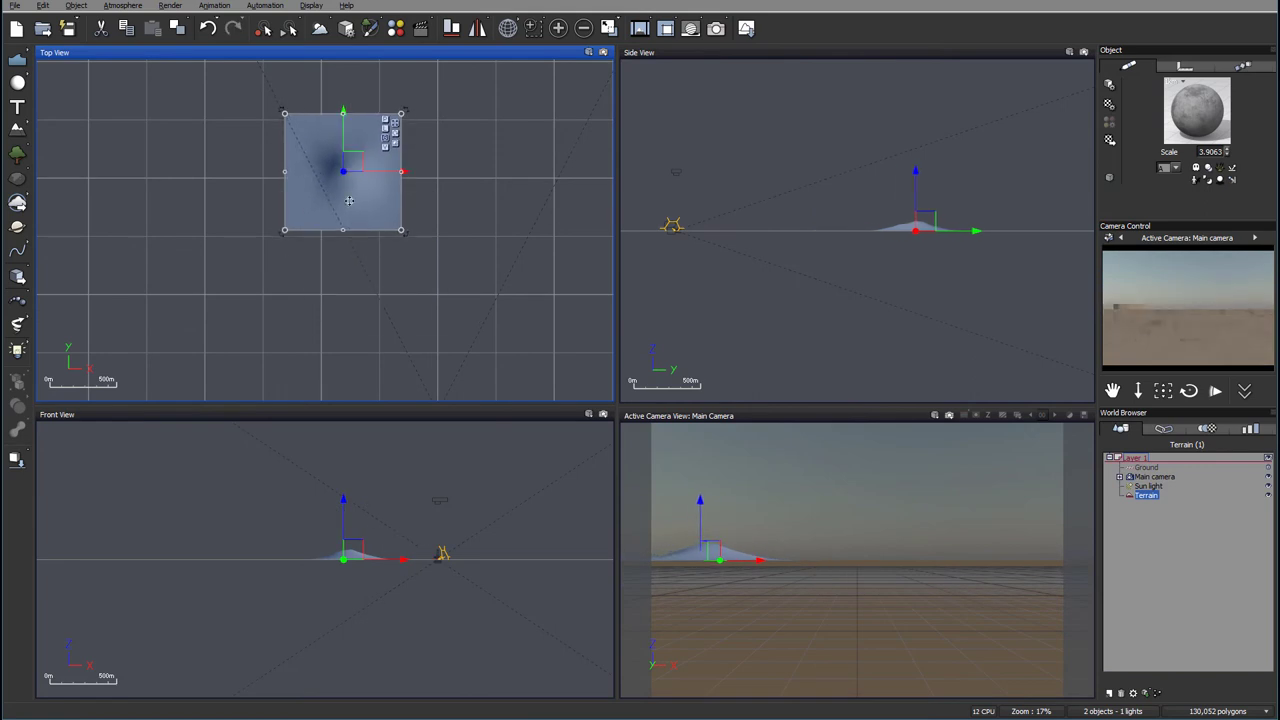
{"action": "right_click", "coordinate": [350, 203]}
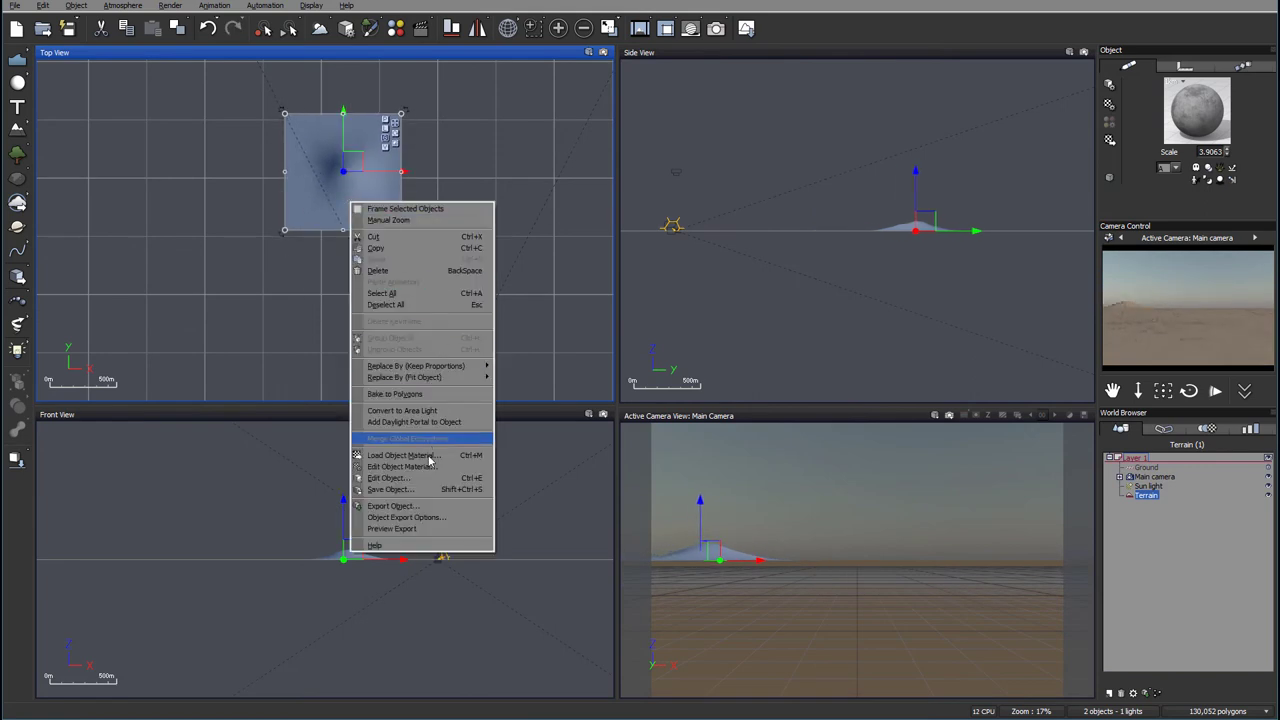
{"action": "left_click", "coordinate": [425, 479]}
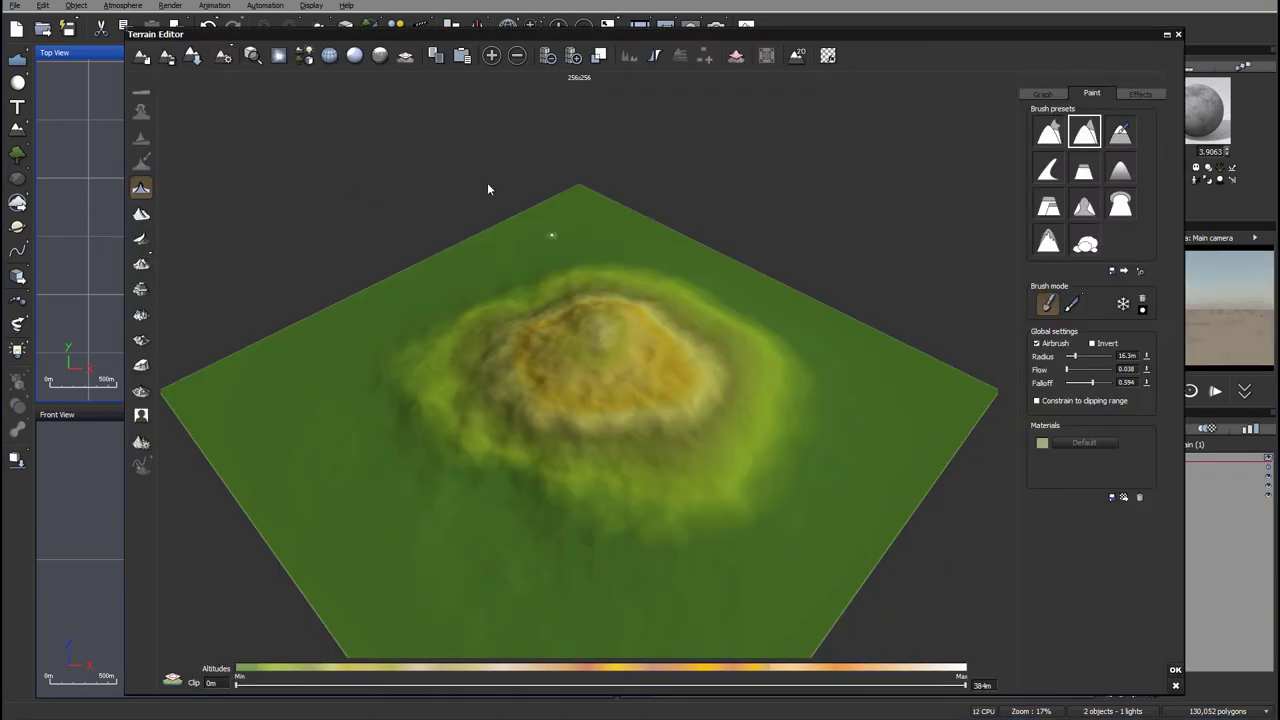
- Undo the hill shape, sculpt the terrain into a sharp ridge, and accept the Terrain Editor
{"action": "right_click_drag", "start_coordinate": [783, 211], "coordinate": [703, 256]}
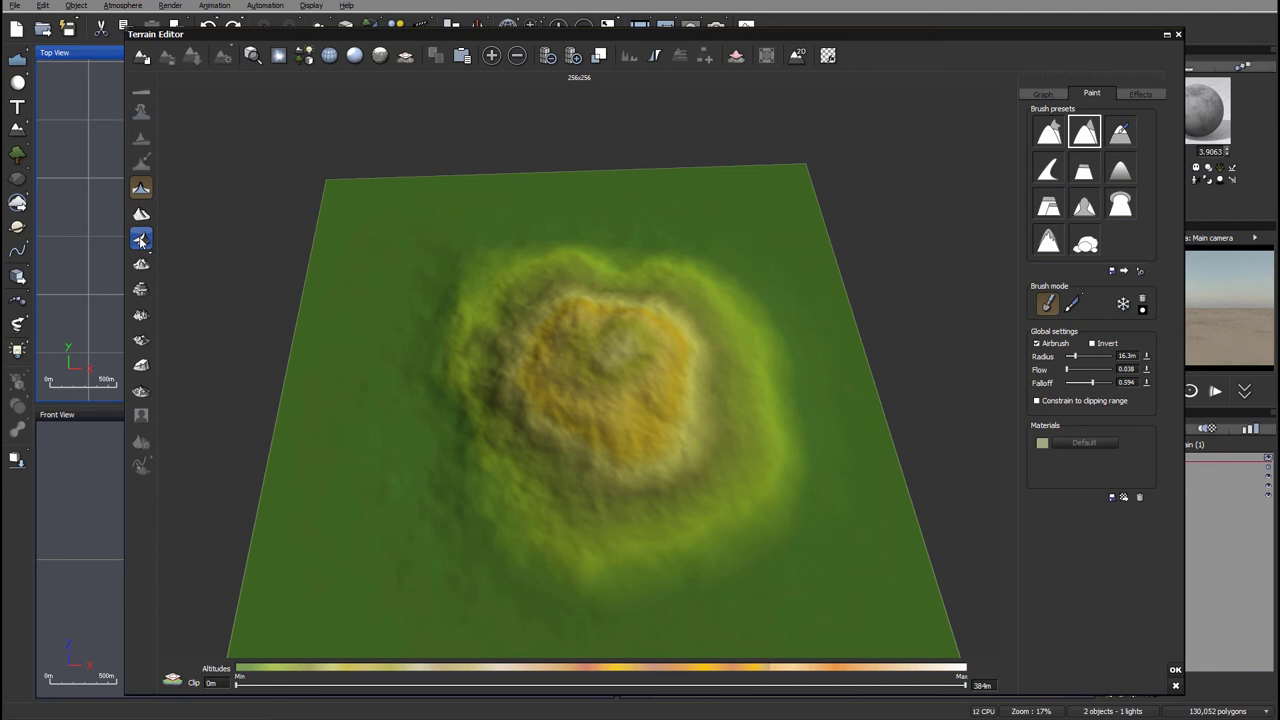
{"action": "key", "text": "ctrl+z"}
{"action": "right_click_drag", "start_coordinate": [754, 452], "coordinate": [803, 391]}
{"action": "right_click_drag", "start_coordinate": [713, 410], "coordinate": [697, 361]}
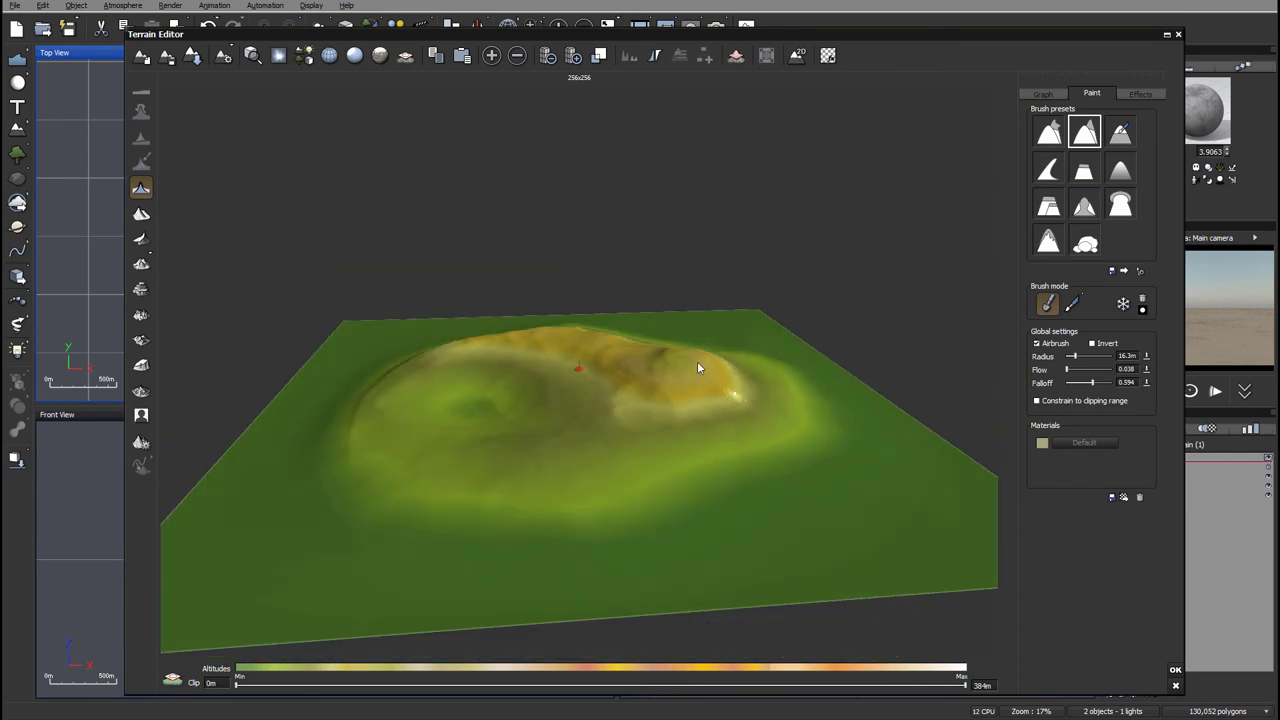
{"action": "left_click", "coordinate": [141, 238]}
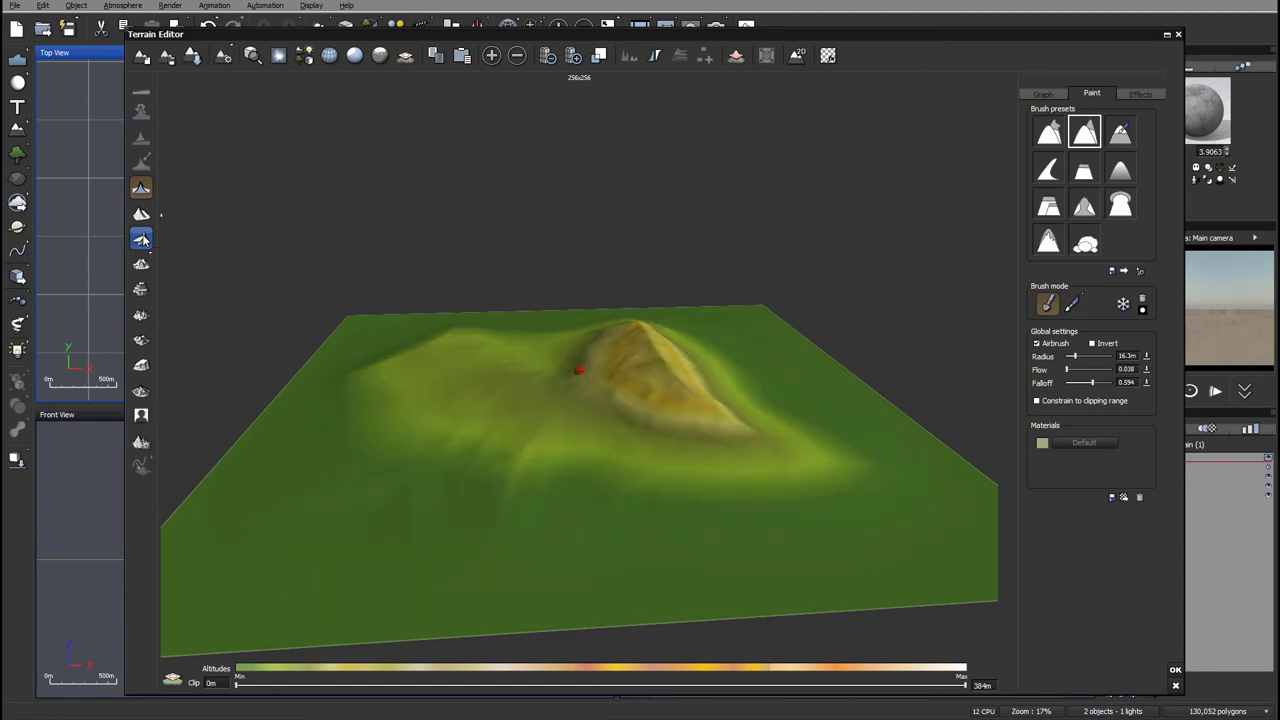
{"action": "right_click_drag", "start_coordinate": [582, 440], "coordinate": [603, 491]}
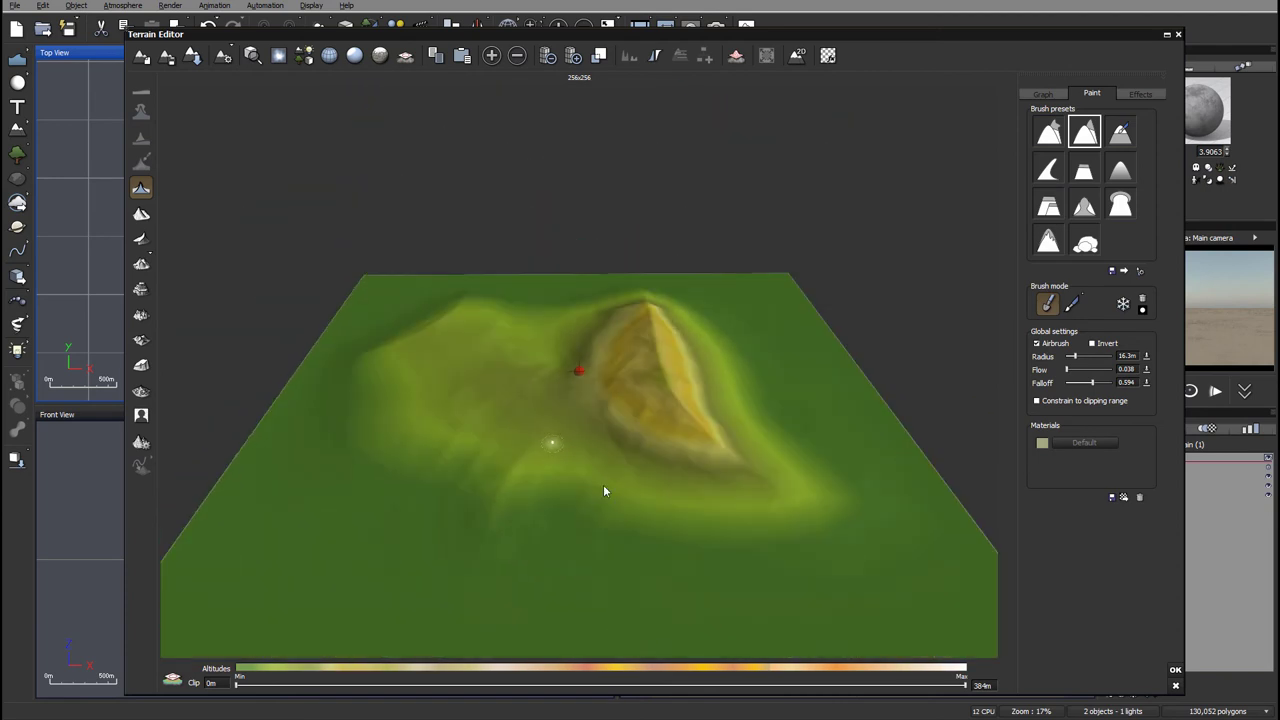
{"action": "left_click", "coordinate": [1175, 669]}
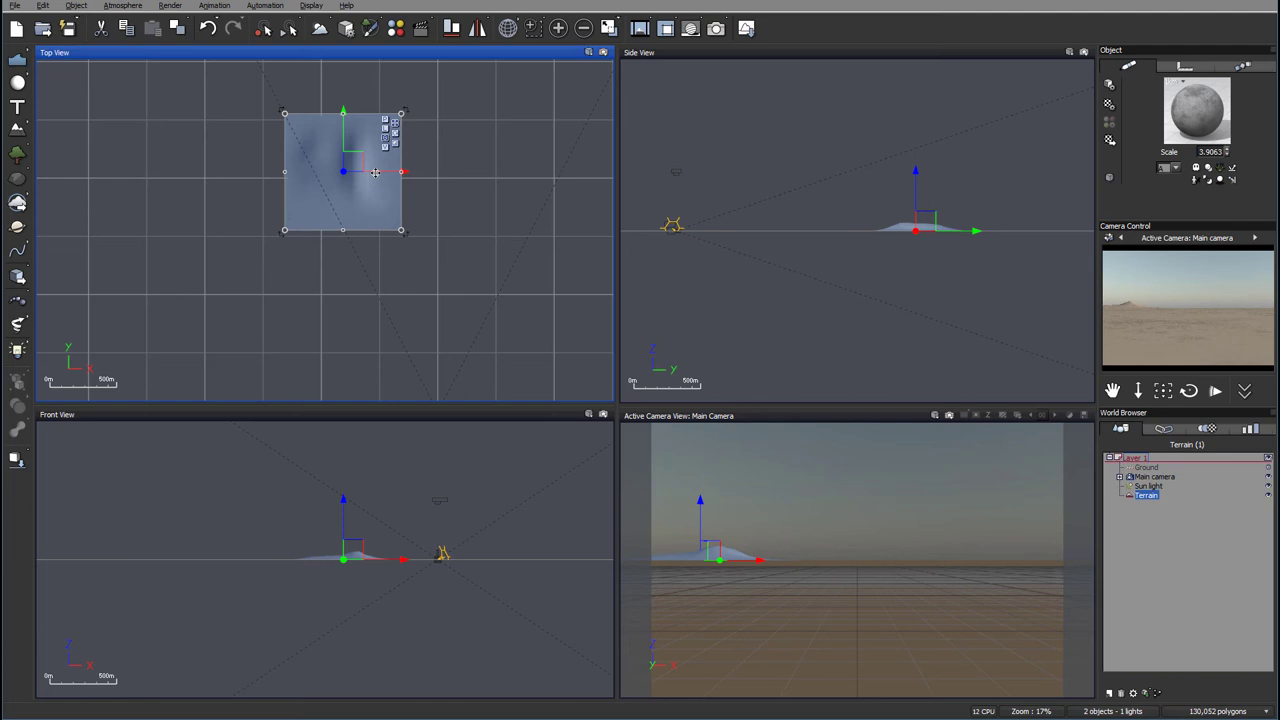
- Rotate the ridge terrain about 45° in Top View and shift it up-left
{"action": "left_click_drag", "start_coordinate": [355, 162], "coordinate": [450, 187]}
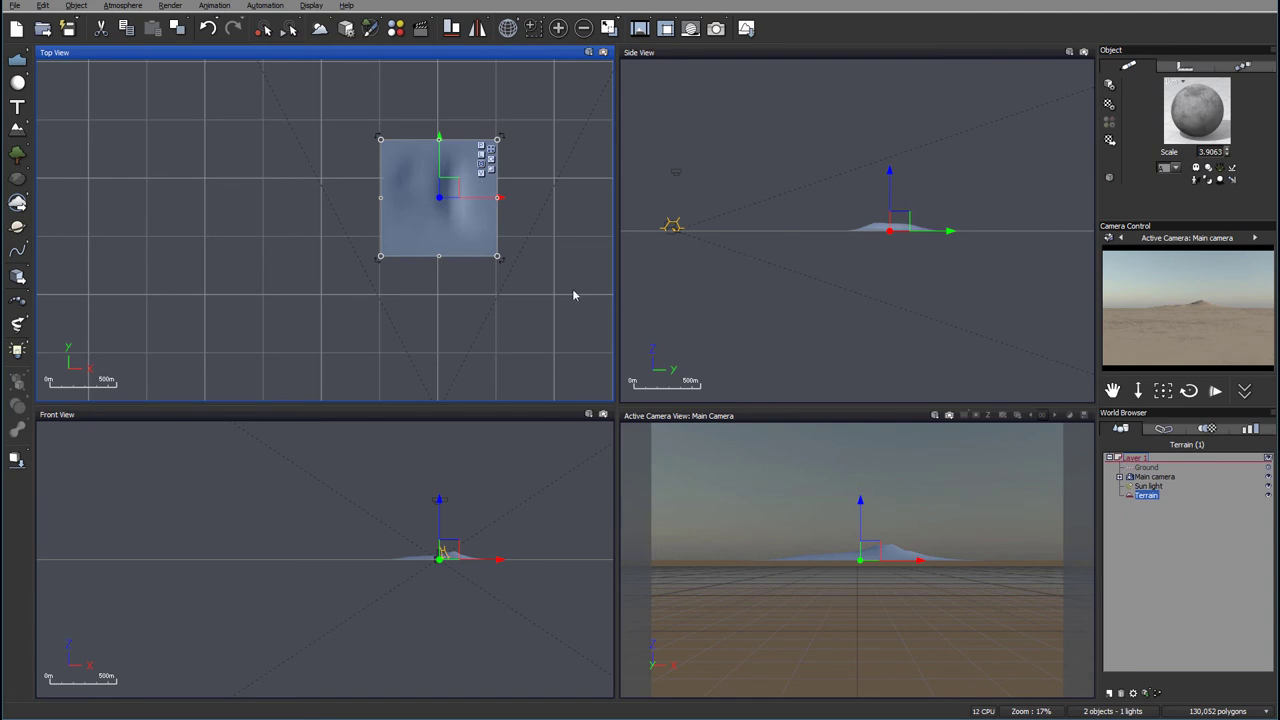
{"action": "left_click_drag", "start_coordinate": [498, 257], "coordinate": [515, 198]}
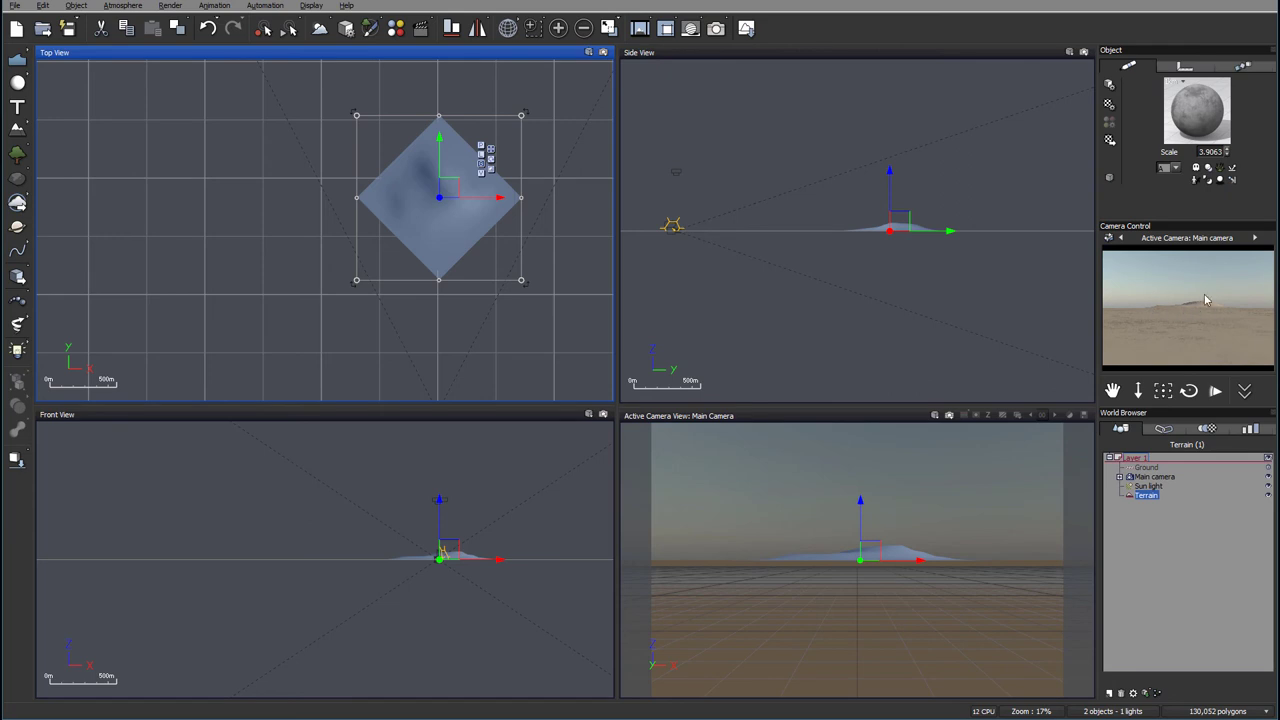
{"action": "left_click_drag", "start_coordinate": [424, 172], "coordinate": [340, 134]}
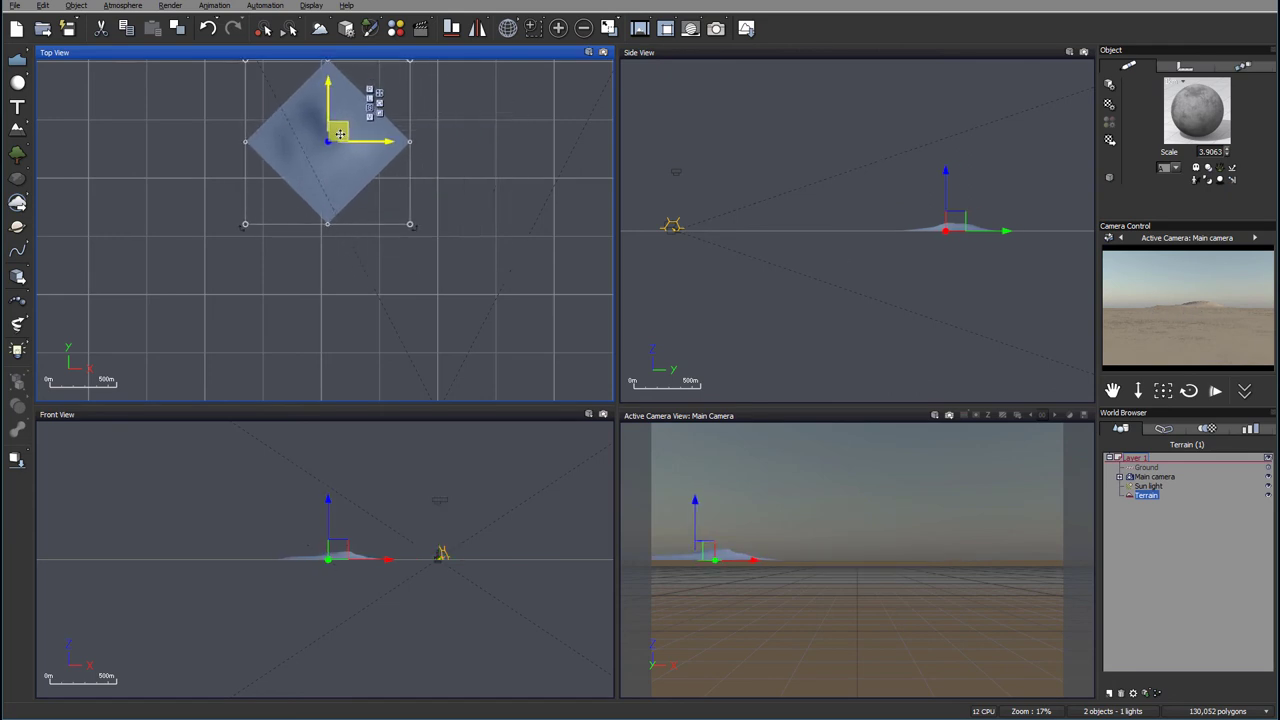
- Tilt the main camera slightly upward to lower the horizon, then bring up the view display options menu
{"action": "left_click", "coordinate": [1008, 203]}
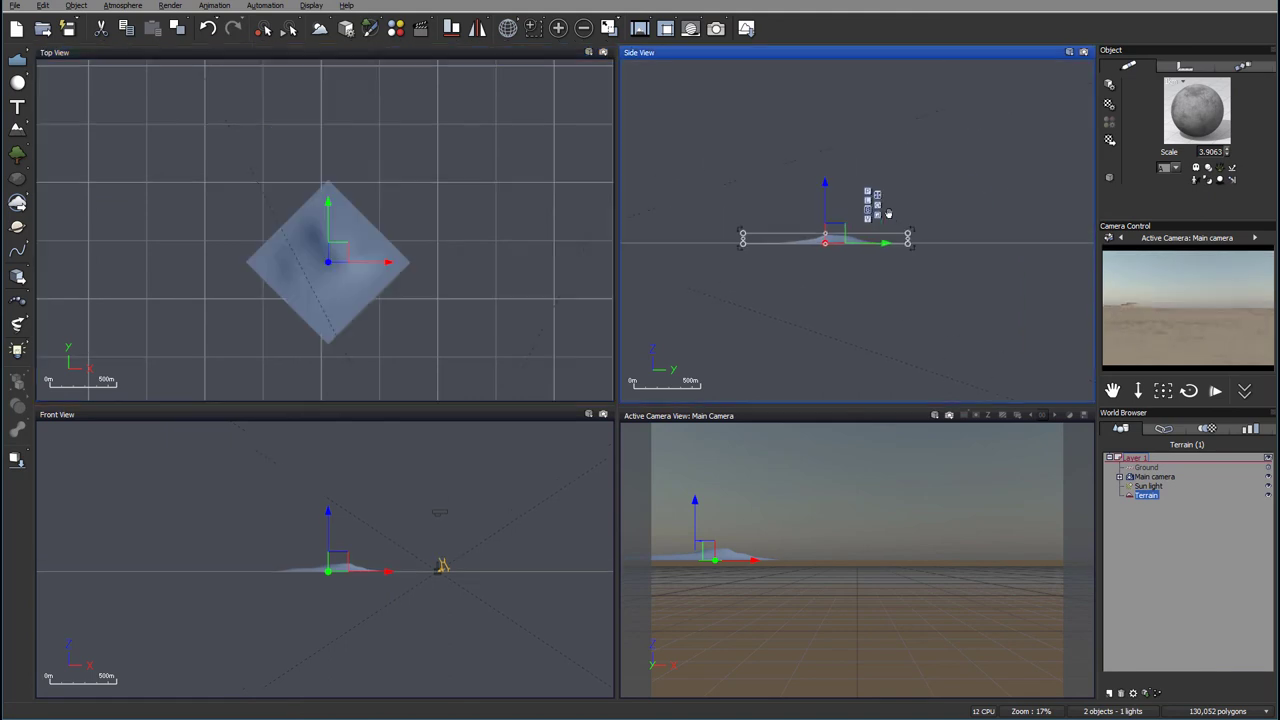
{"action": "left_click", "coordinate": [1170, 478]}
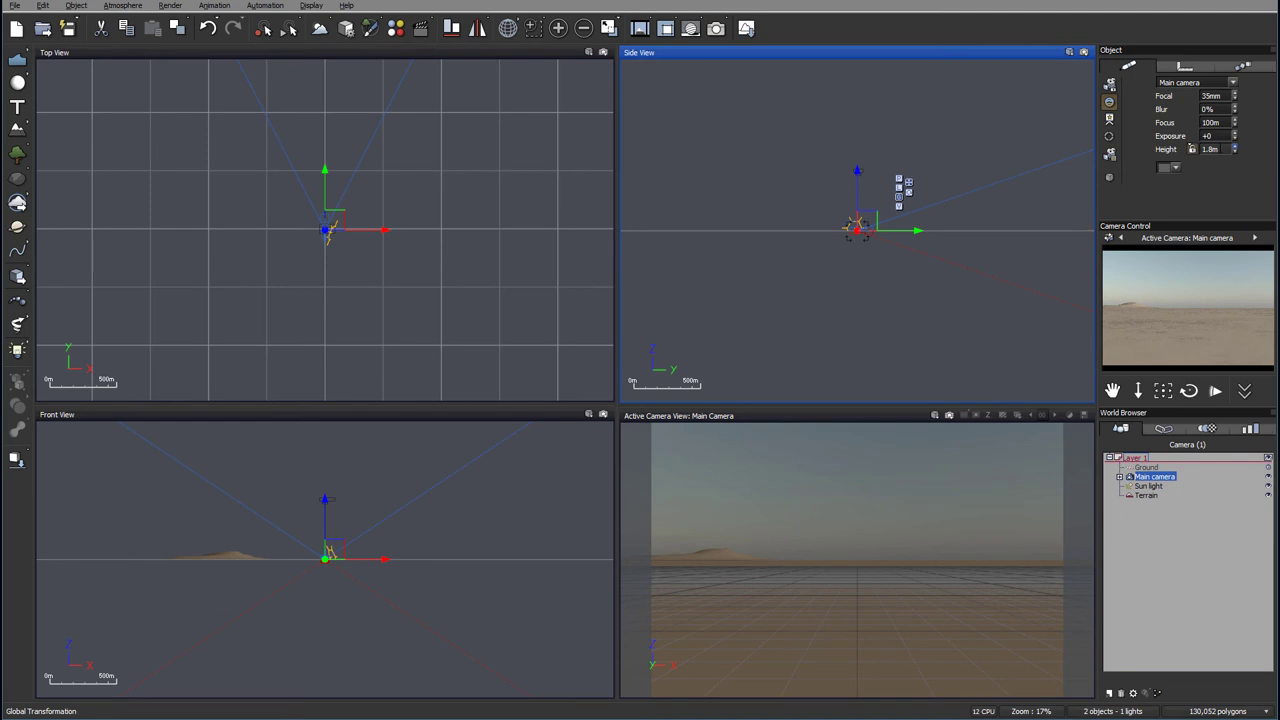
{"action": "left_click_drag", "start_coordinate": [1163, 390], "coordinate": [1163, 364]}
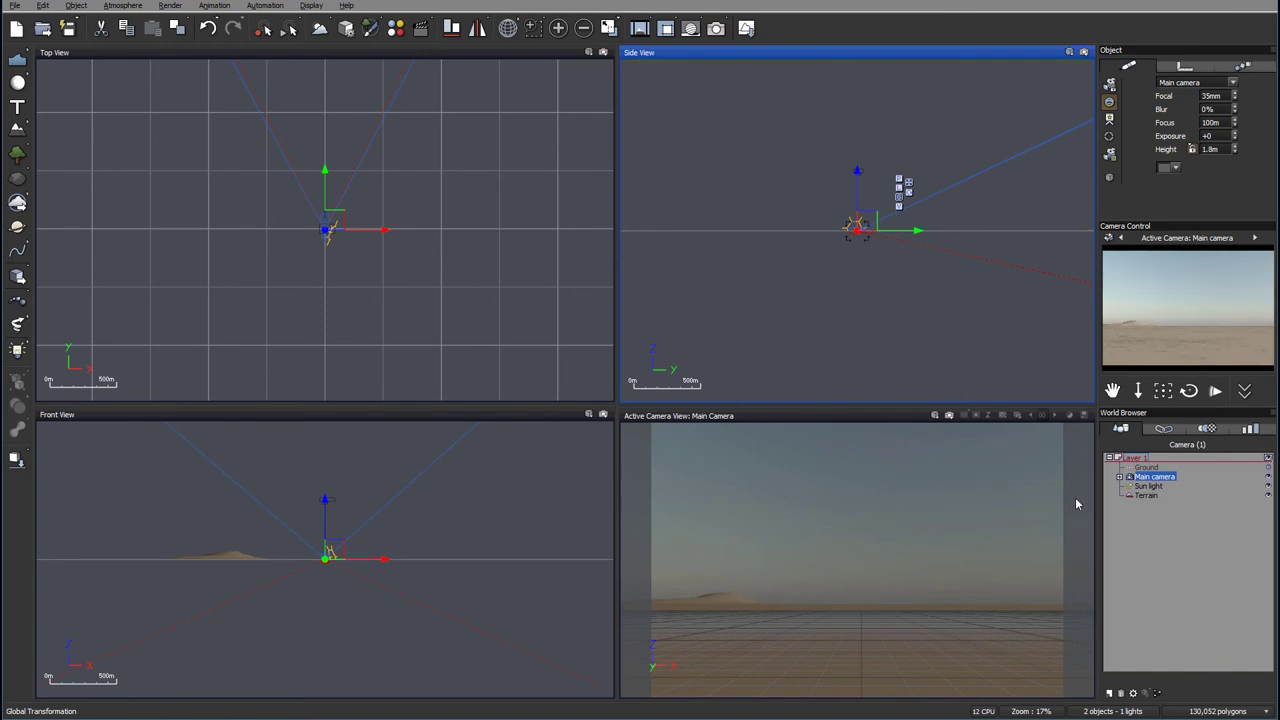
{"action": "left_click", "coordinate": [936, 416]}
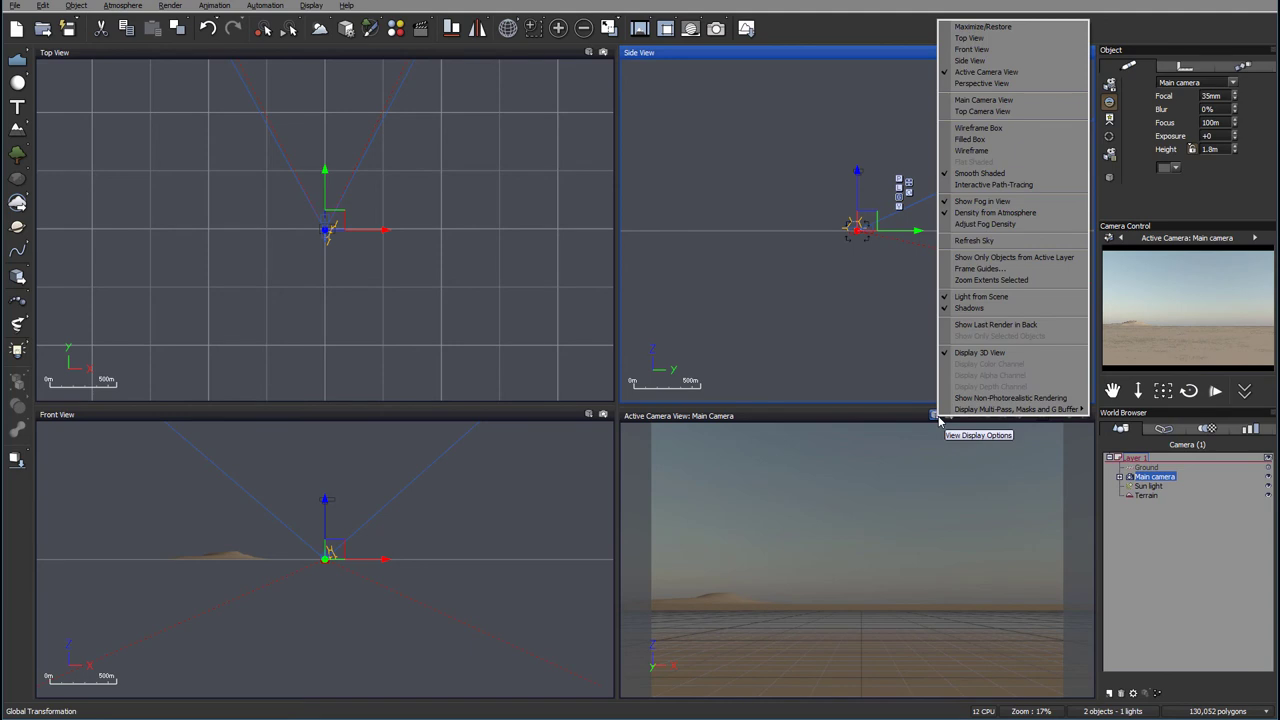
- Enable frame guides with a field grid, turning off the action-safe and title-safe frames
{"action": "left_click", "coordinate": [990, 270]}
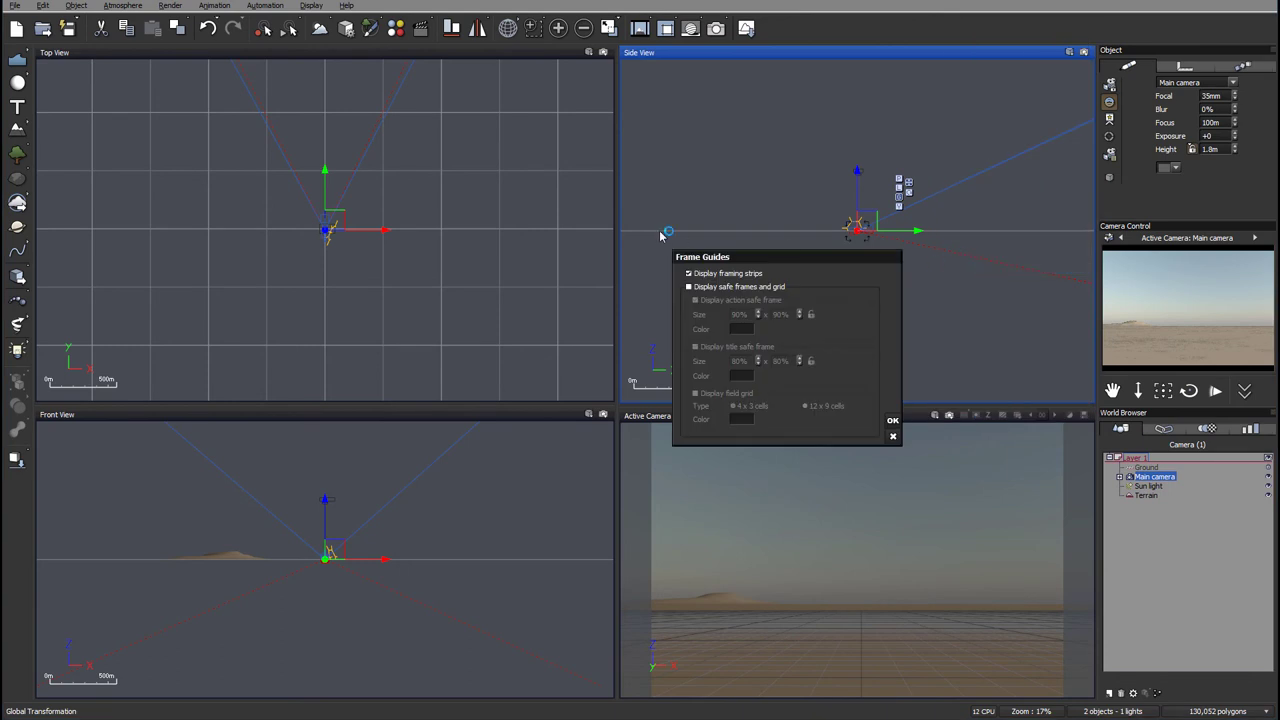
{"action": "left_click", "coordinate": [768, 288]}
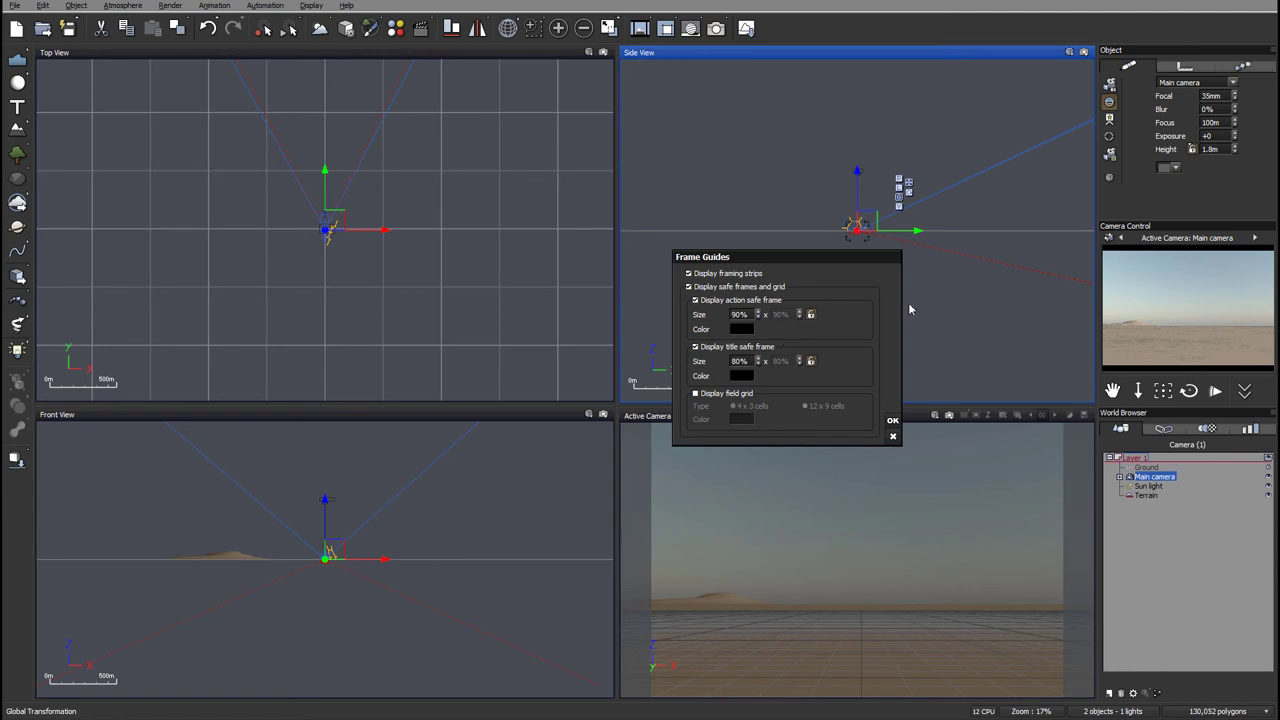
{"action": "left_click", "coordinate": [696, 300]}
{"action": "left_click", "coordinate": [714, 350]}
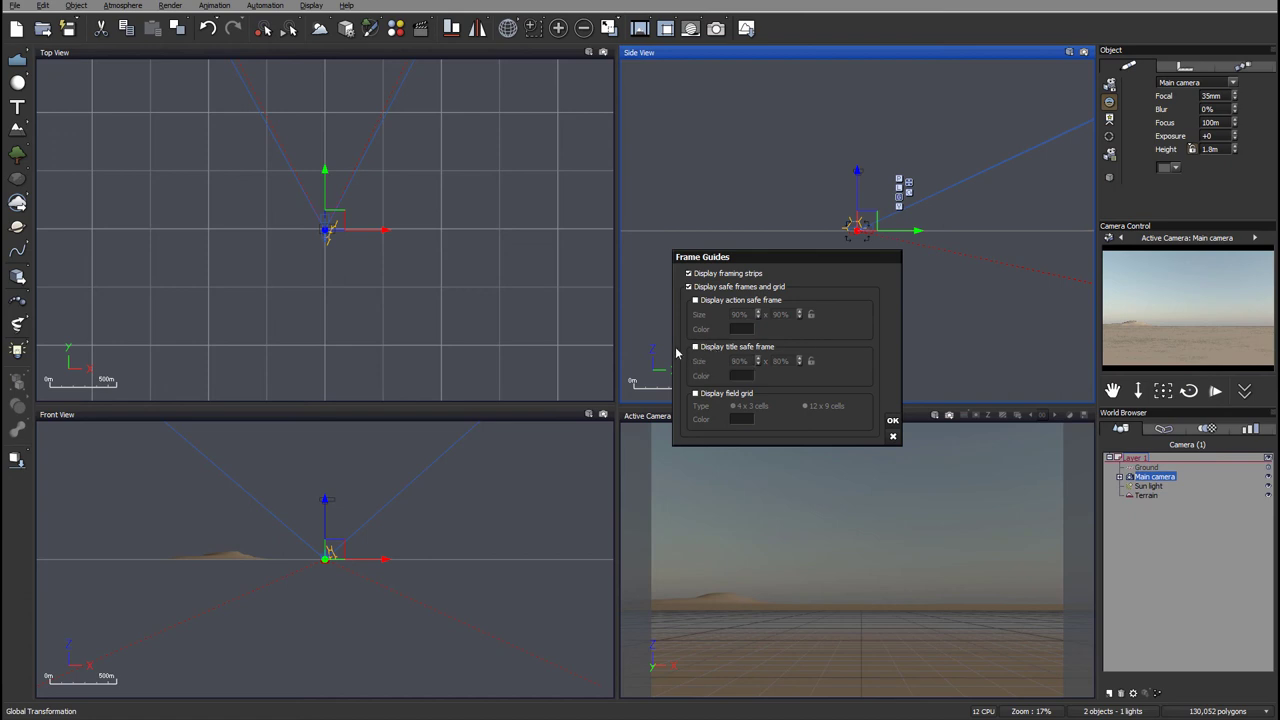
{"action": "left_click", "coordinate": [718, 396]}
{"action": "left_click", "coordinate": [892, 421]}
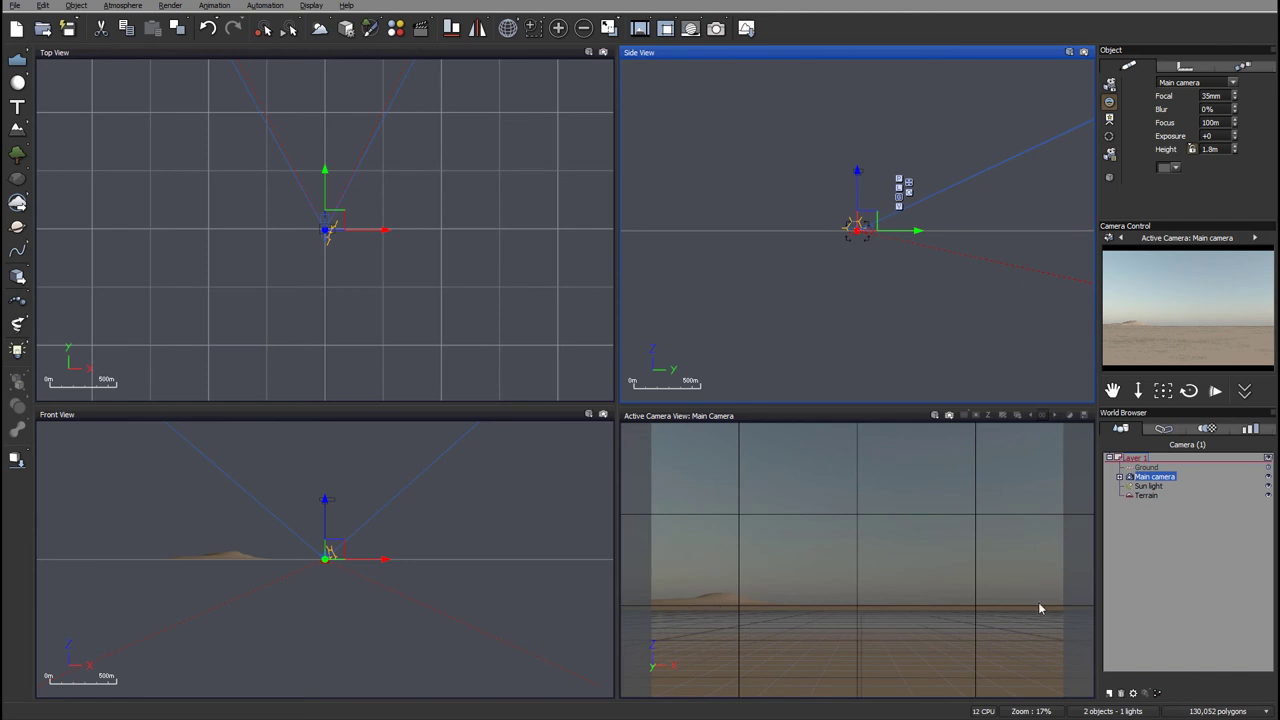
- Select Terrain in the World Browser
{"action": "left_click", "coordinate": [1156, 499]}
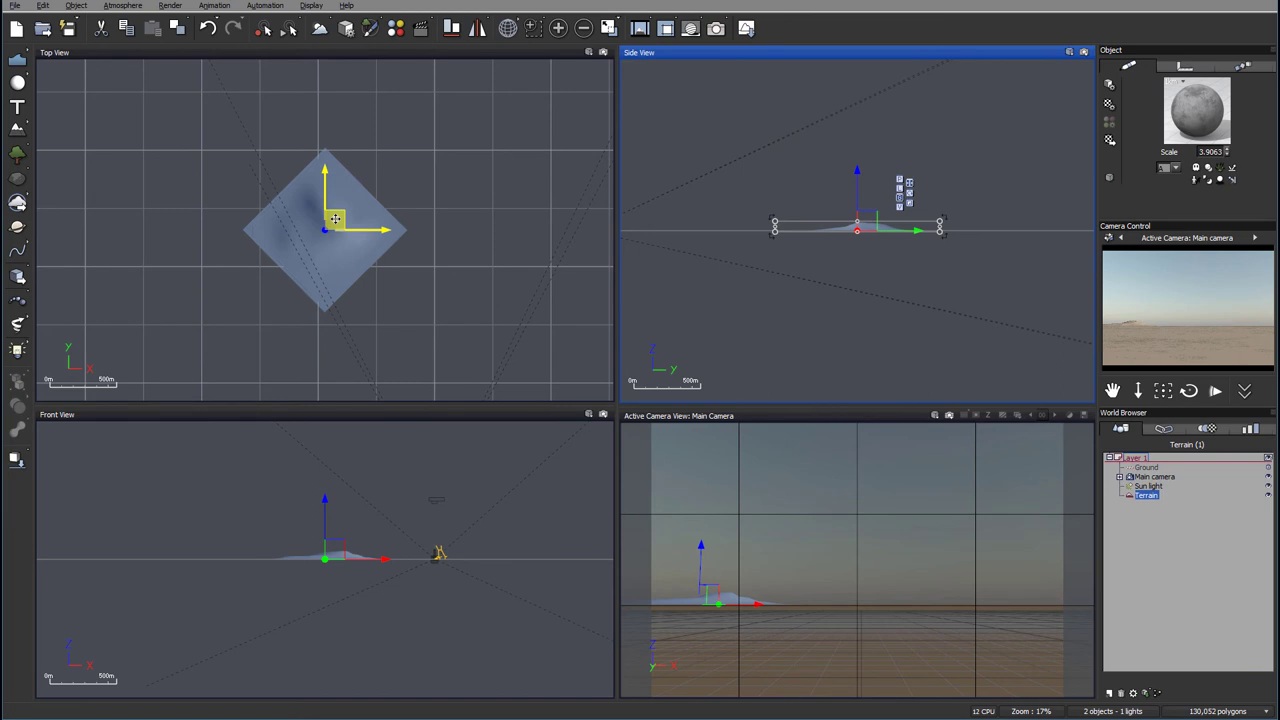
- Duplicate the terrain with Ctrl+D and move Terrain2 right and slightly up in Top View
{"action": "key", "text": "ctrl+d"}
{"action": "left_click_drag", "start_coordinate": [335, 218], "coordinate": [411, 218]}
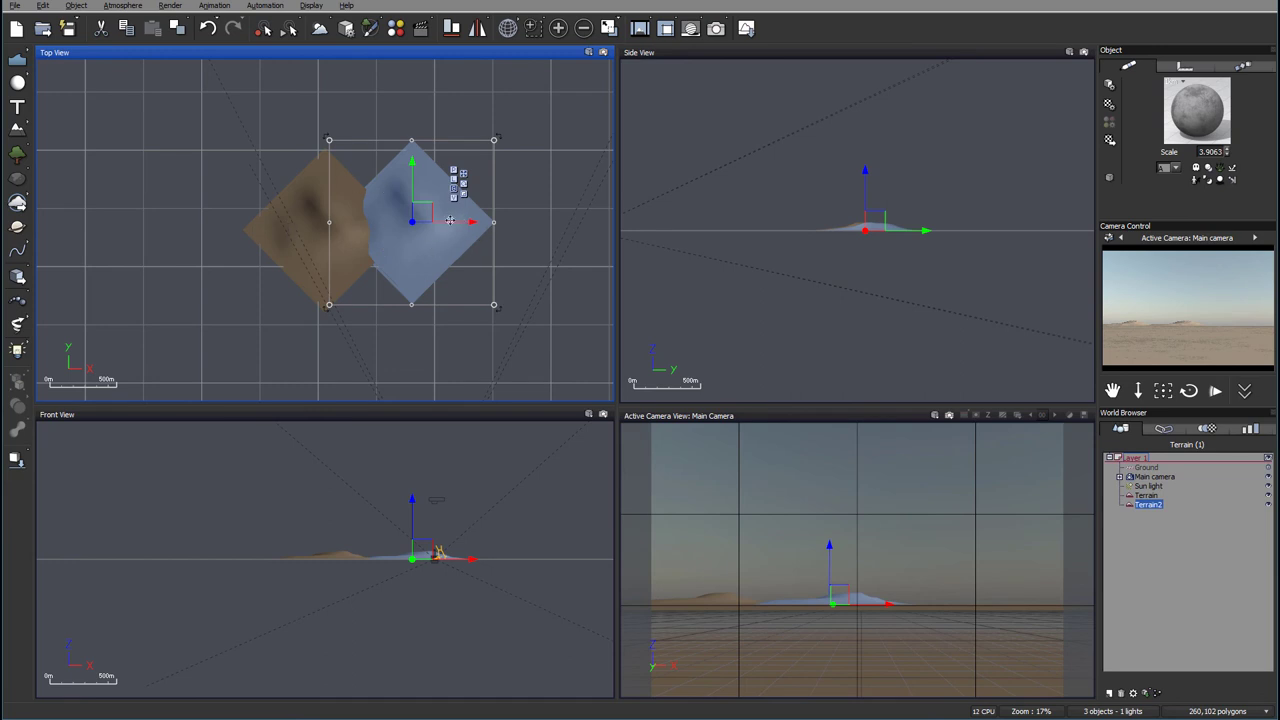
{"action": "left_click_drag", "start_coordinate": [428, 210], "coordinate": [436, 193]}
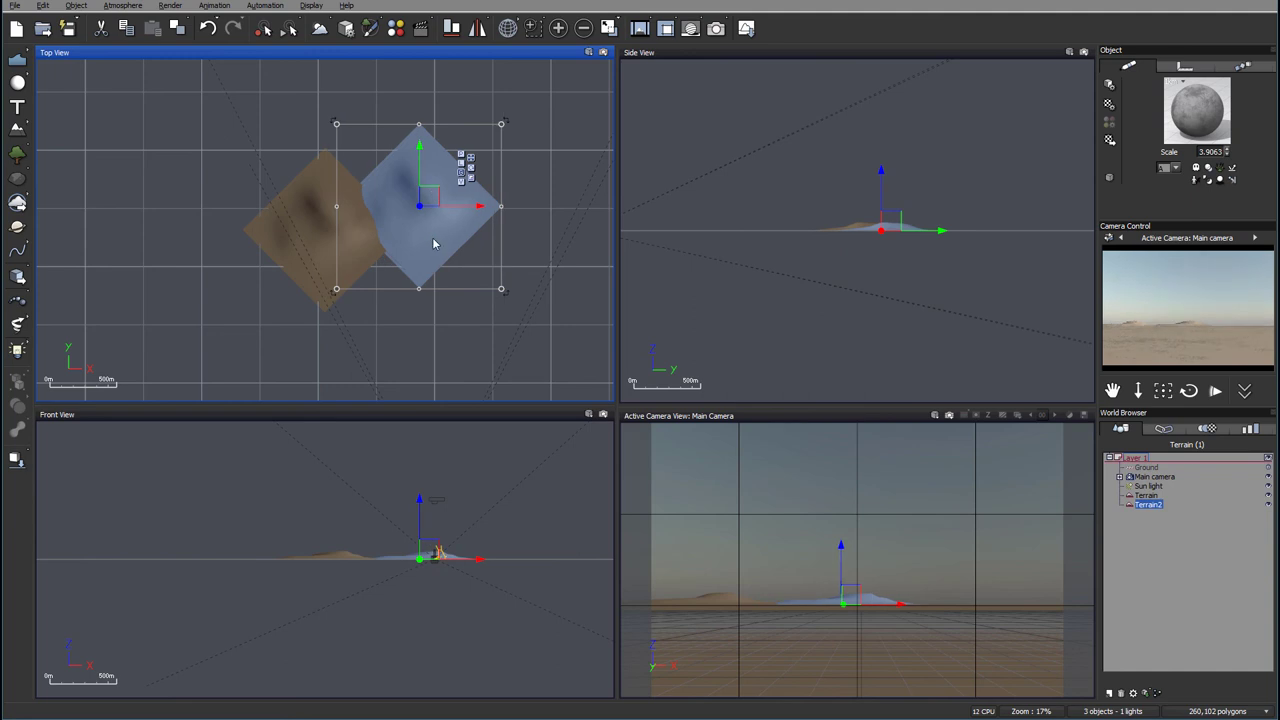
- Regenerate Terrain2 as a broad rounded mound from a mountain preset and move it further back
{"action": "double_click", "coordinate": [436, 244]}
{"action": "left_click", "coordinate": [1085, 131]}
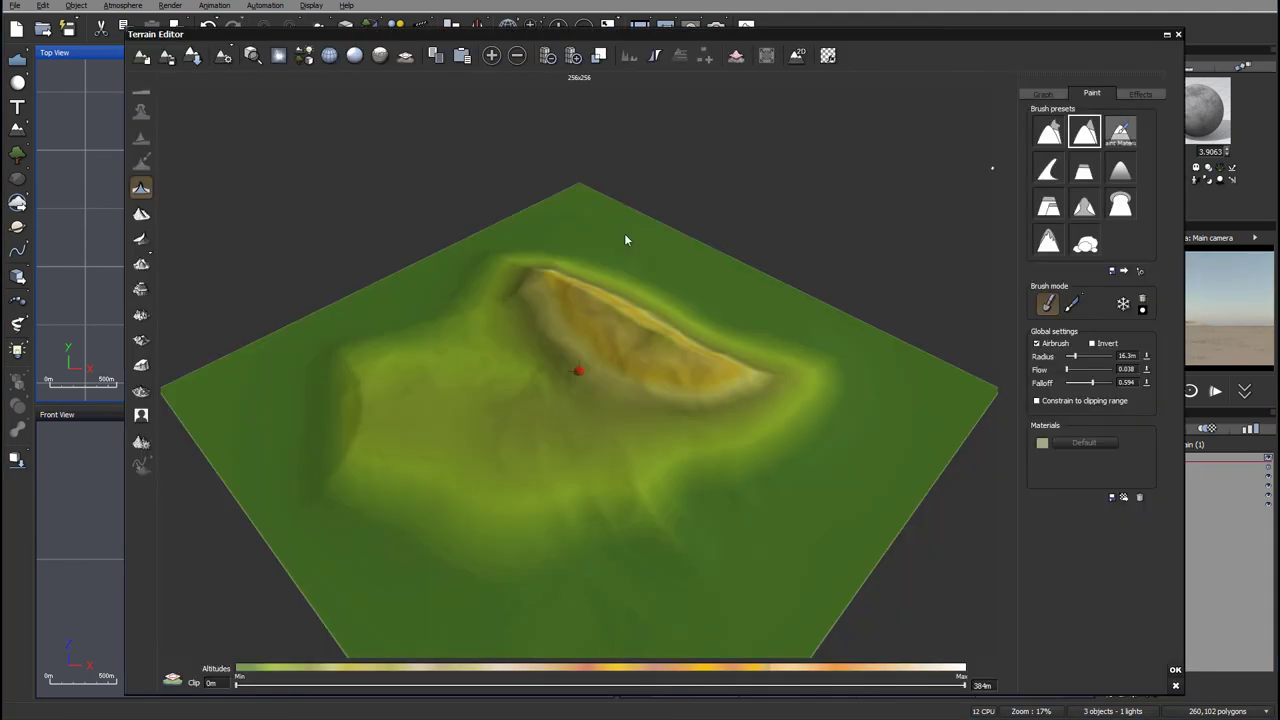
{"action": "left_click", "coordinate": [140, 239]}
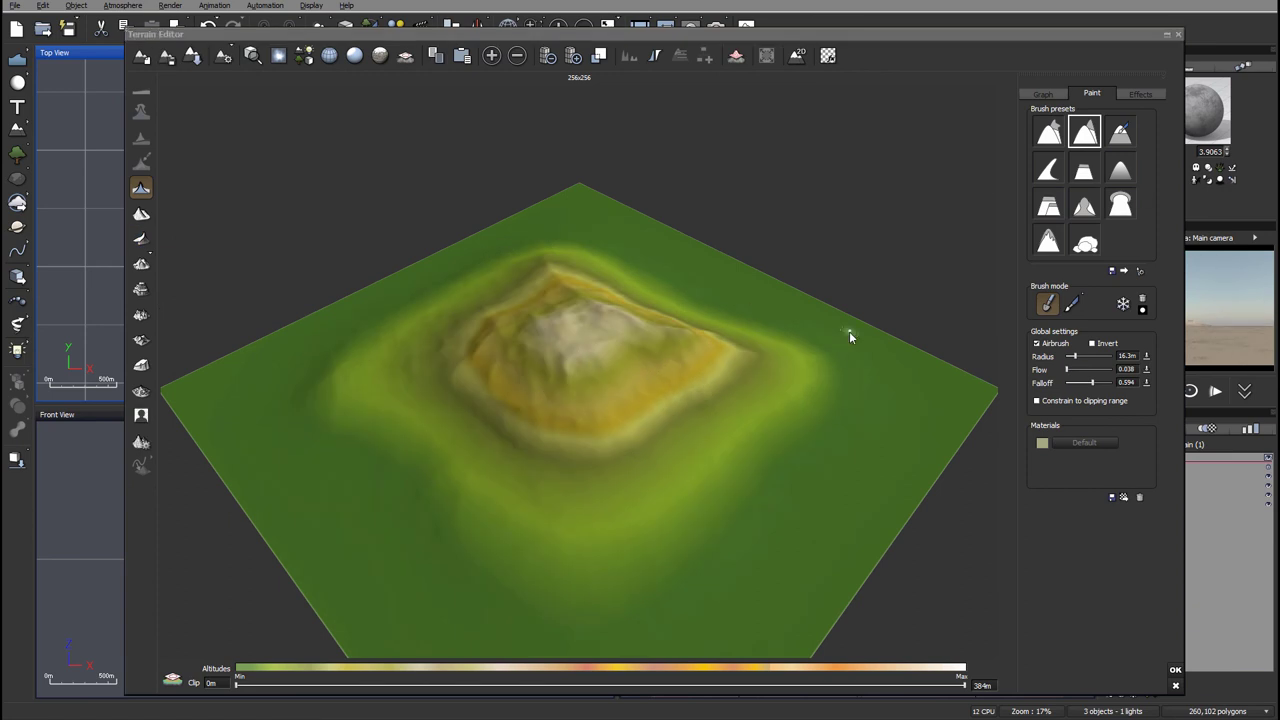
{"action": "left_click", "coordinate": [1176, 669]}
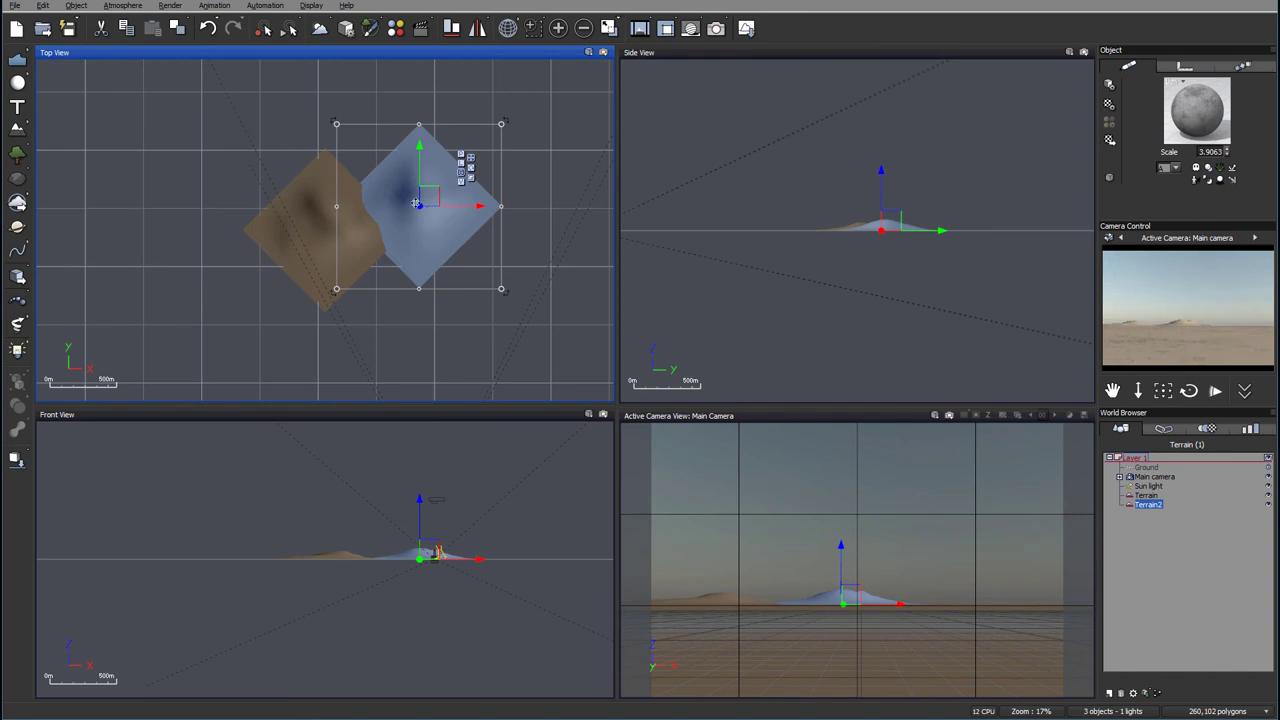
{"action": "left_click_drag", "start_coordinate": [428, 196], "coordinate": [400, 124]}
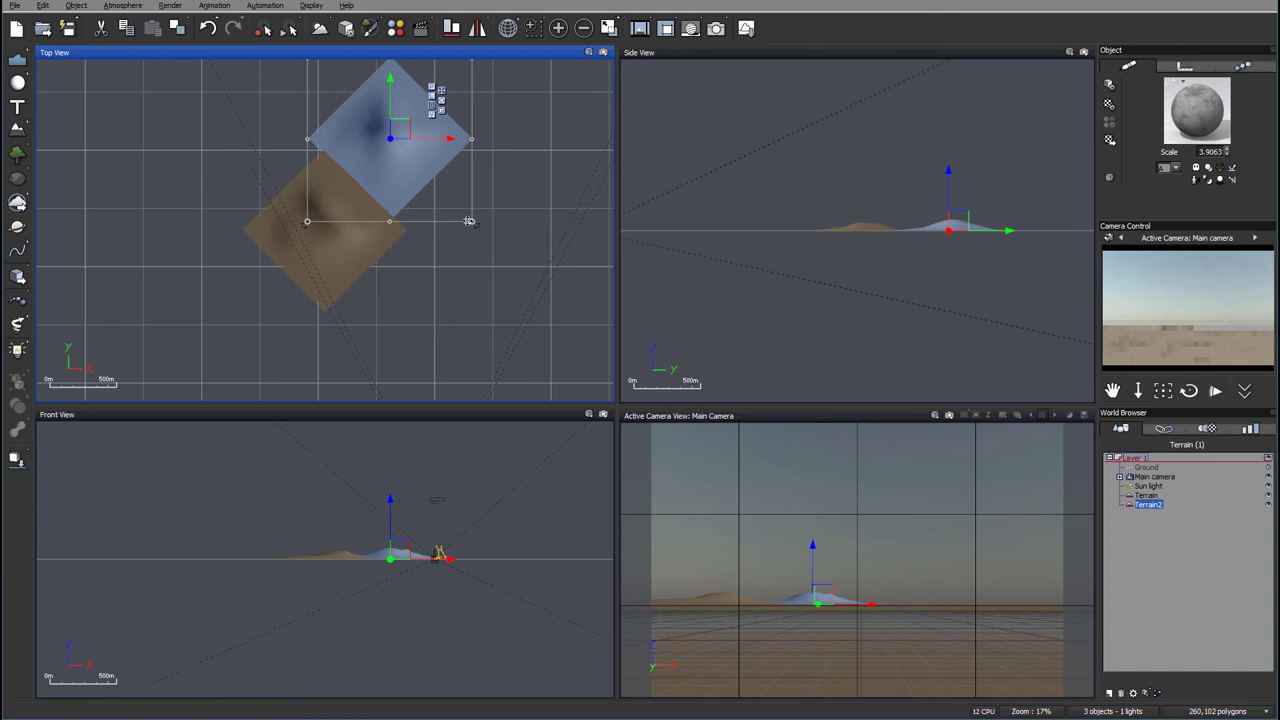
- Enlarge and move the second terrain, then duplicate it twice into Terrain3 and Terrain4 spread rightward
{"action": "left_click_drag", "start_coordinate": [473, 222], "coordinate": [610, 288]}
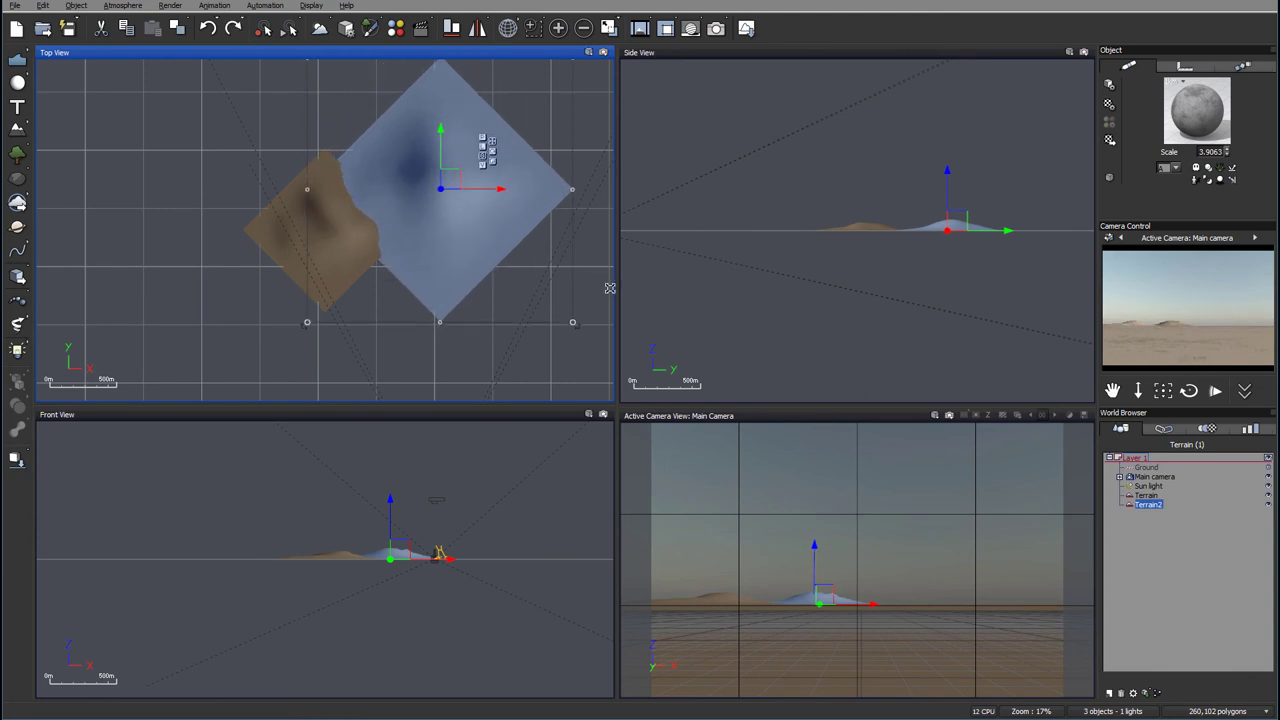
{"action": "left_click_drag", "start_coordinate": [448, 182], "coordinate": [414, 101]}
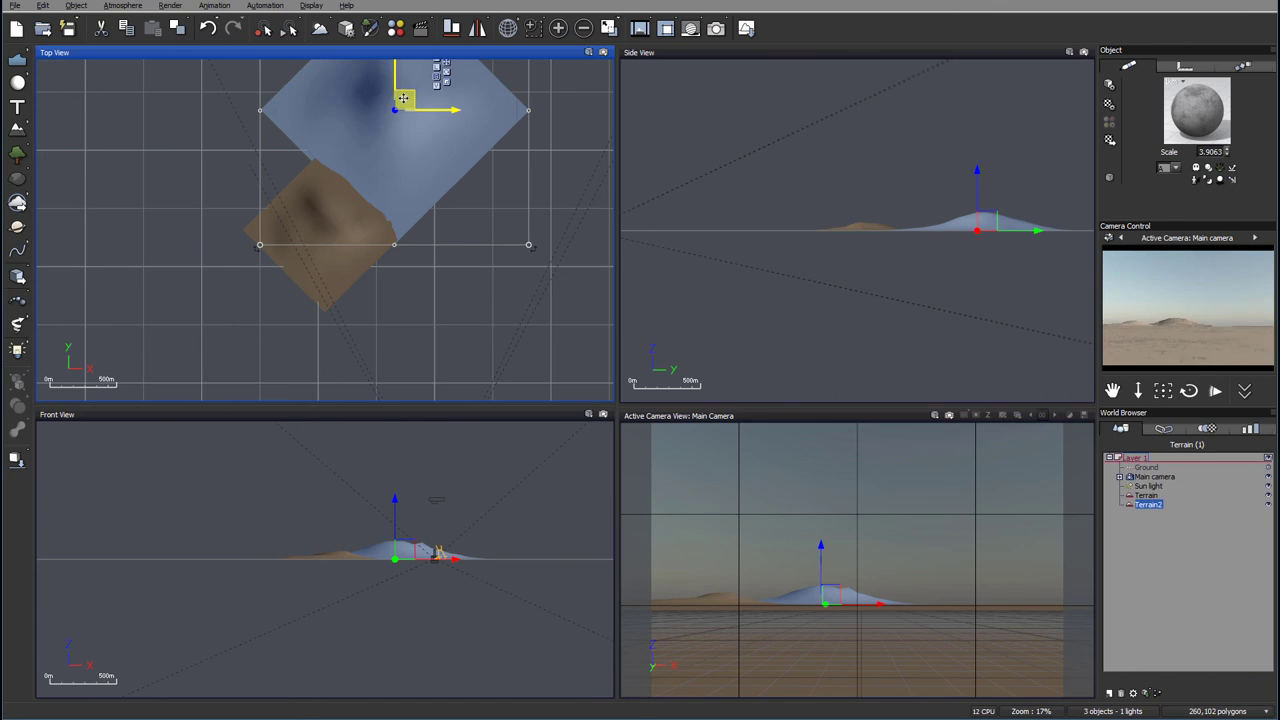
{"action": "key", "text": "ctrl+d"}
{"action": "left_click_drag", "start_coordinate": [403, 99], "coordinate": [613, 92]}
{"action": "key", "text": "ctrl+d"}
{"action": "right_click_drag", "start_coordinate": [521, 251], "coordinate": [456, 185]}
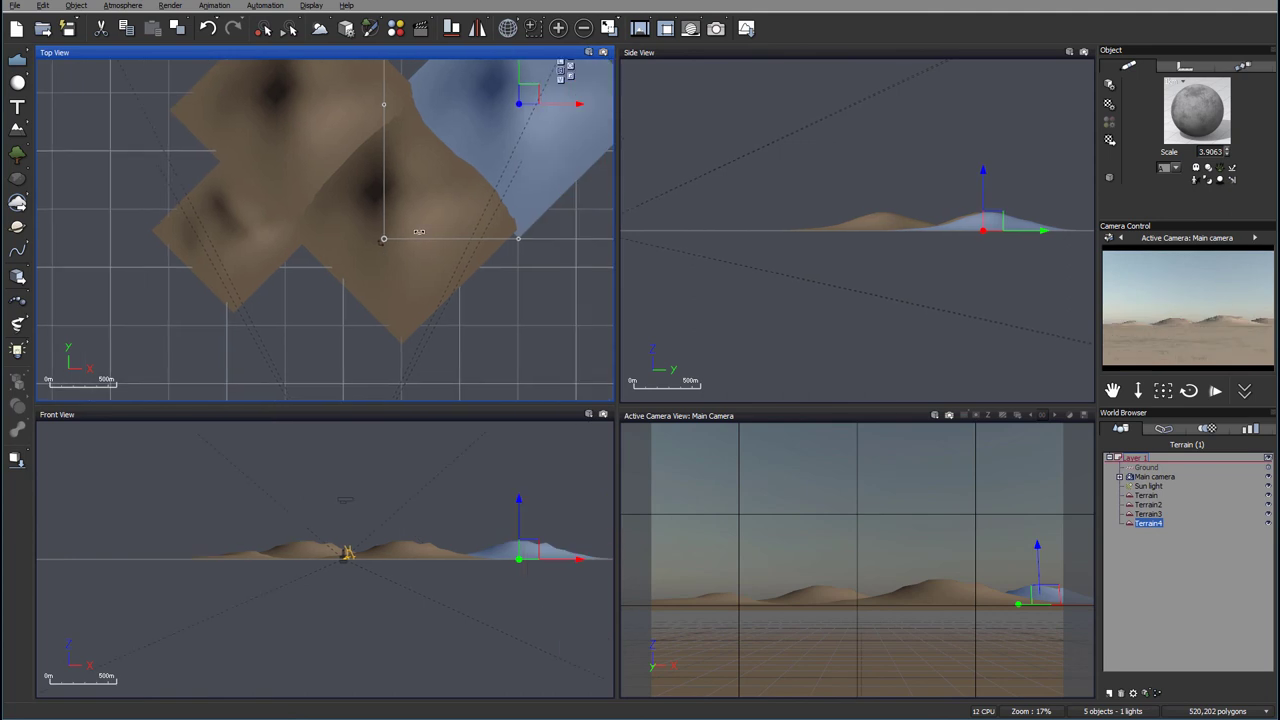
- Close Terrain4's Terrain Editor unchanged, then re-sculpt Terrain3 into a longer curving ridge
{"action": "double_click", "coordinate": [536, 119]}
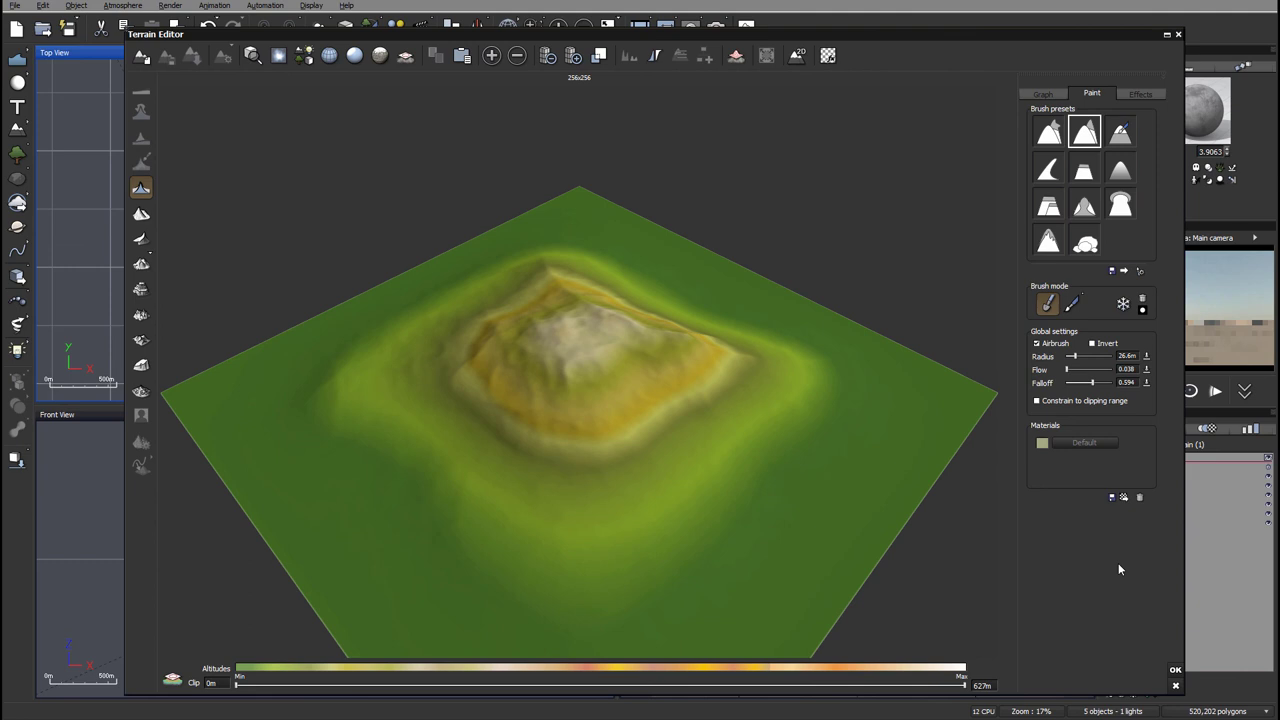
{"action": "left_click", "coordinate": [1176, 671]}
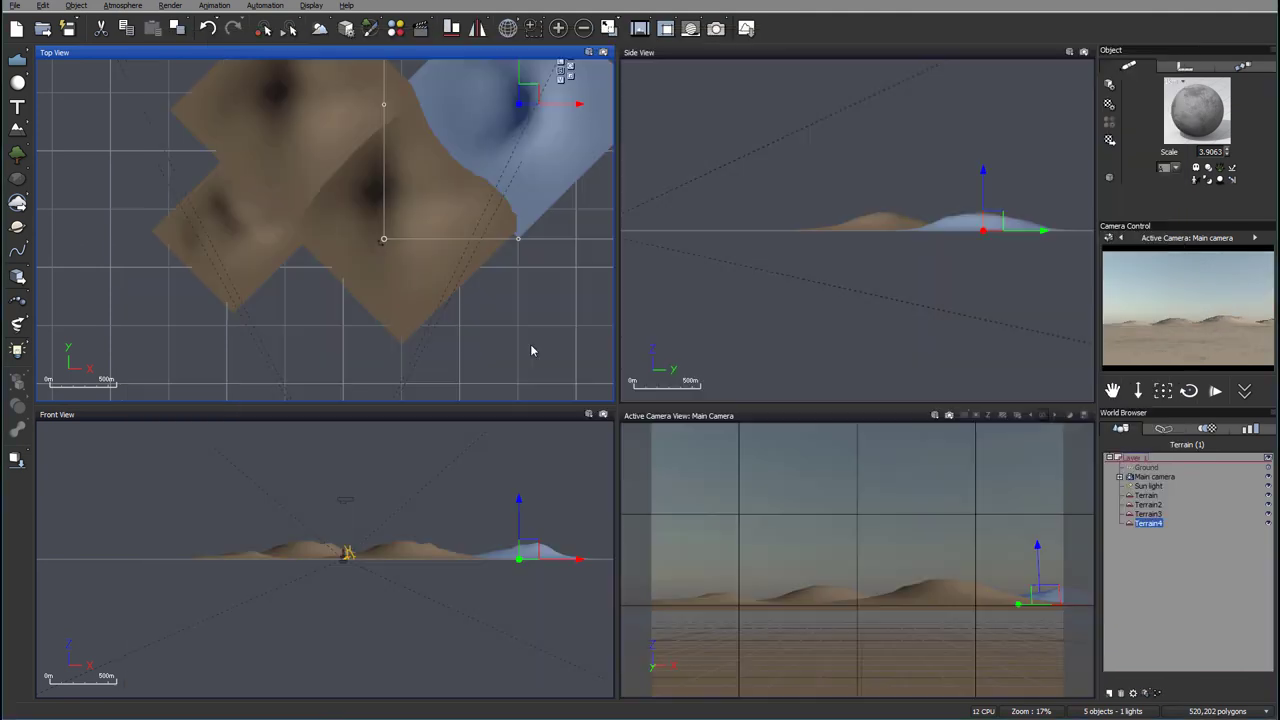
{"action": "left_click", "coordinate": [402, 265]}
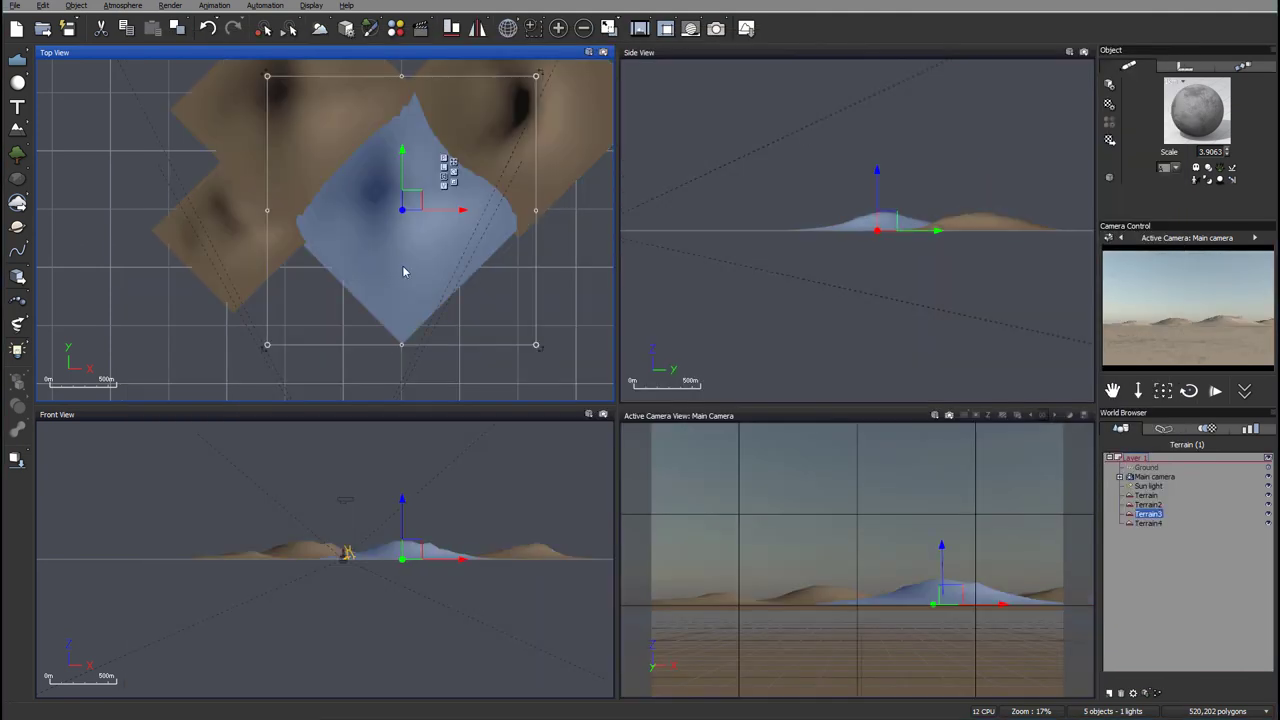
{"action": "double_click", "coordinate": [402, 265]}
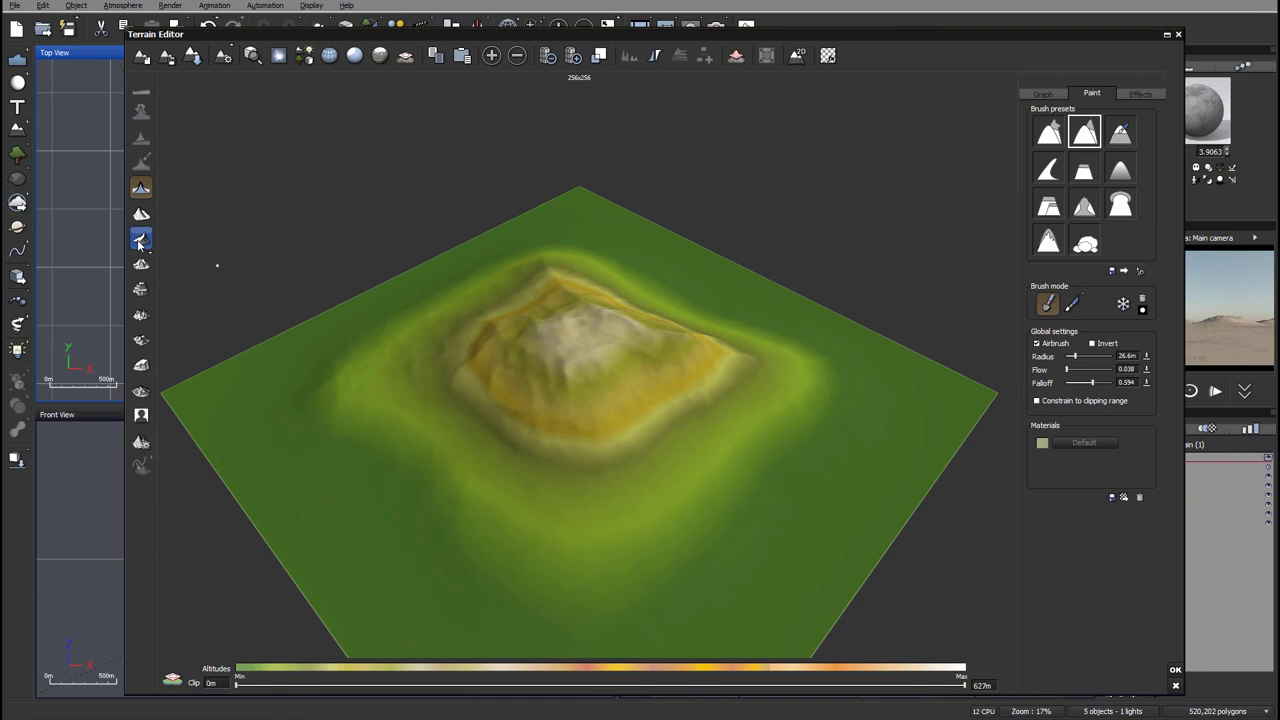
{"action": "left_click", "coordinate": [1175, 669]}
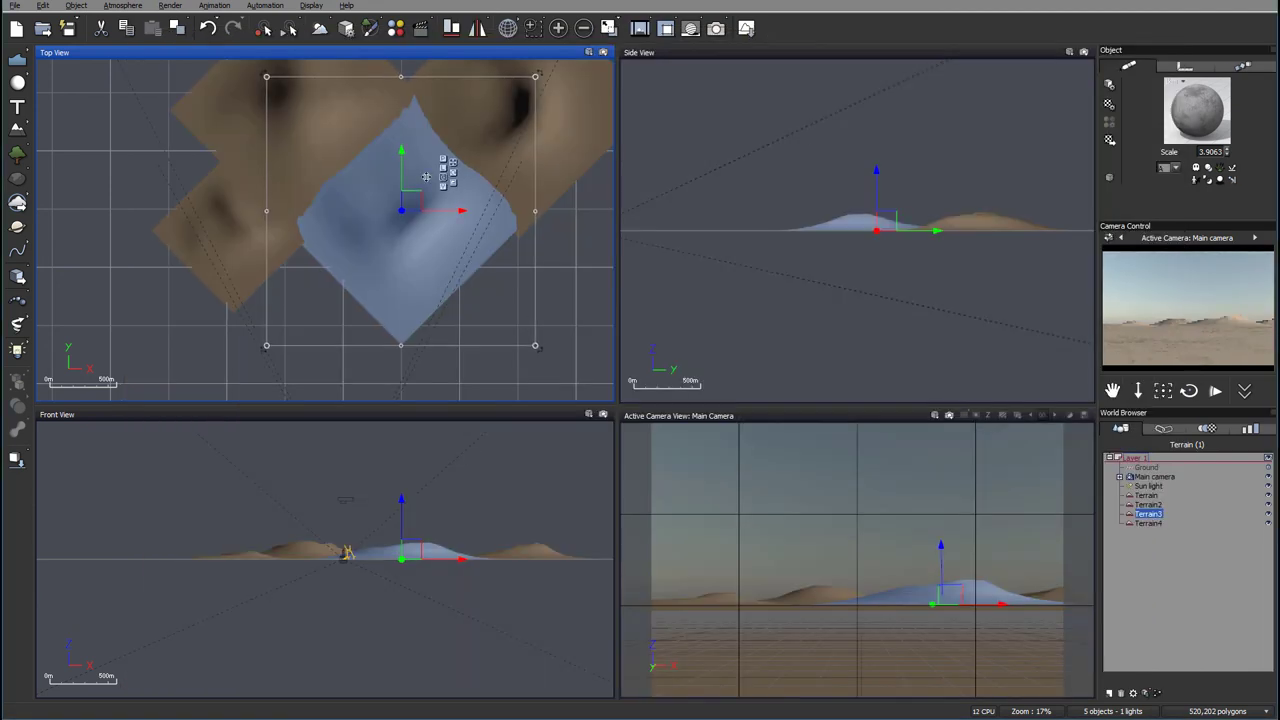
- Rotate and raise the selected terrain, then enlarge the smaller left terrain and move it up-left
{"action": "left_click_drag", "start_coordinate": [540, 350], "coordinate": [453, 114]}
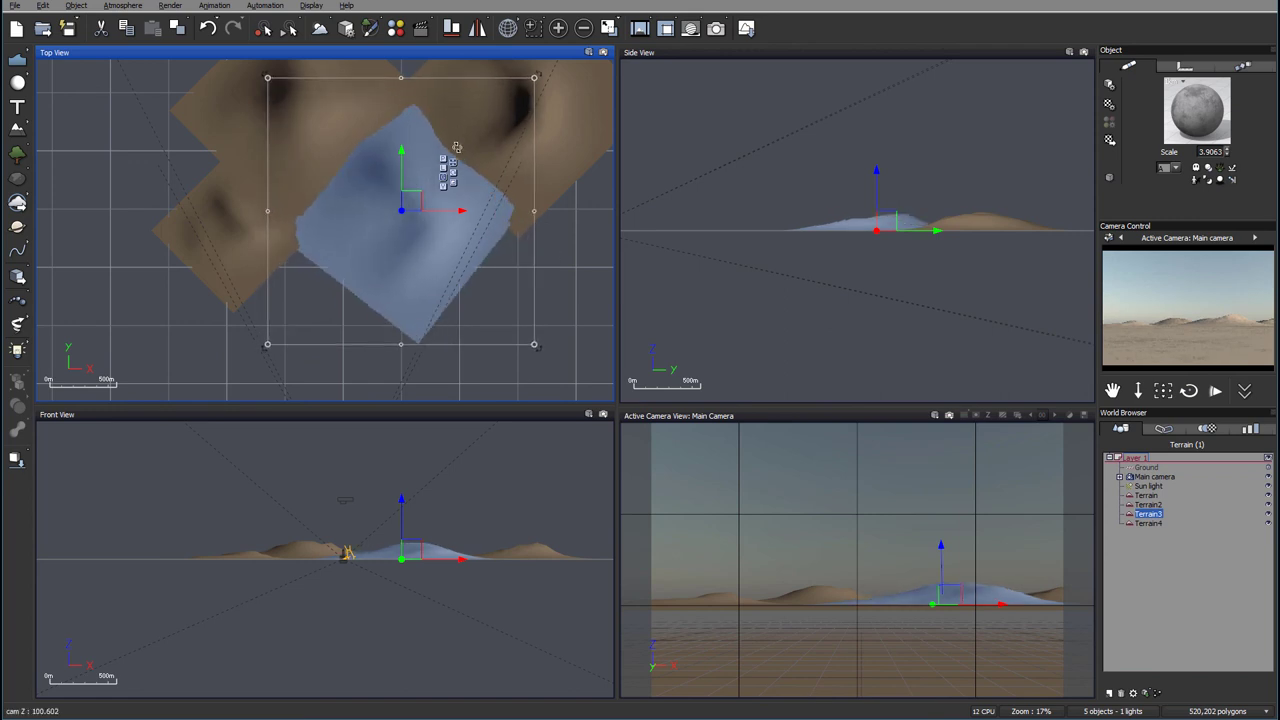
{"action": "left_click_drag", "start_coordinate": [414, 200], "coordinate": [420, 178]}
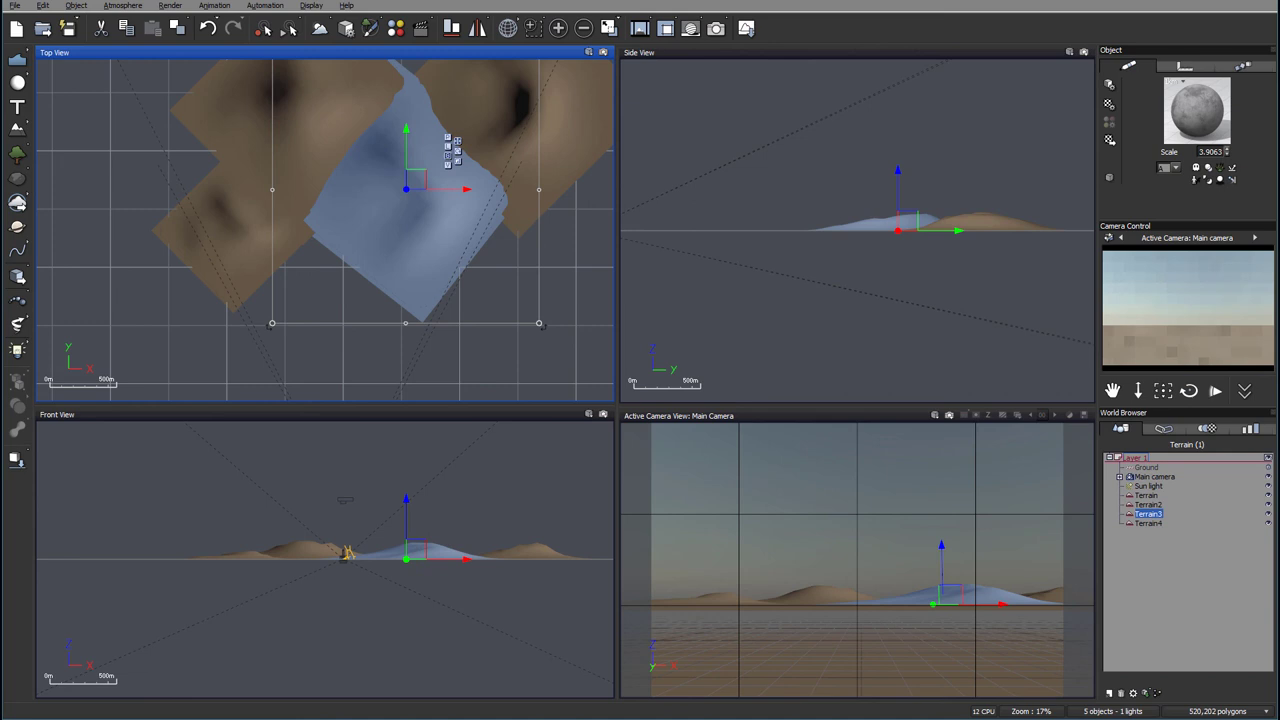
{"action": "left_click", "coordinate": [227, 244]}
{"action": "left_click_drag", "start_coordinate": [318, 314], "coordinate": [507, 506]}
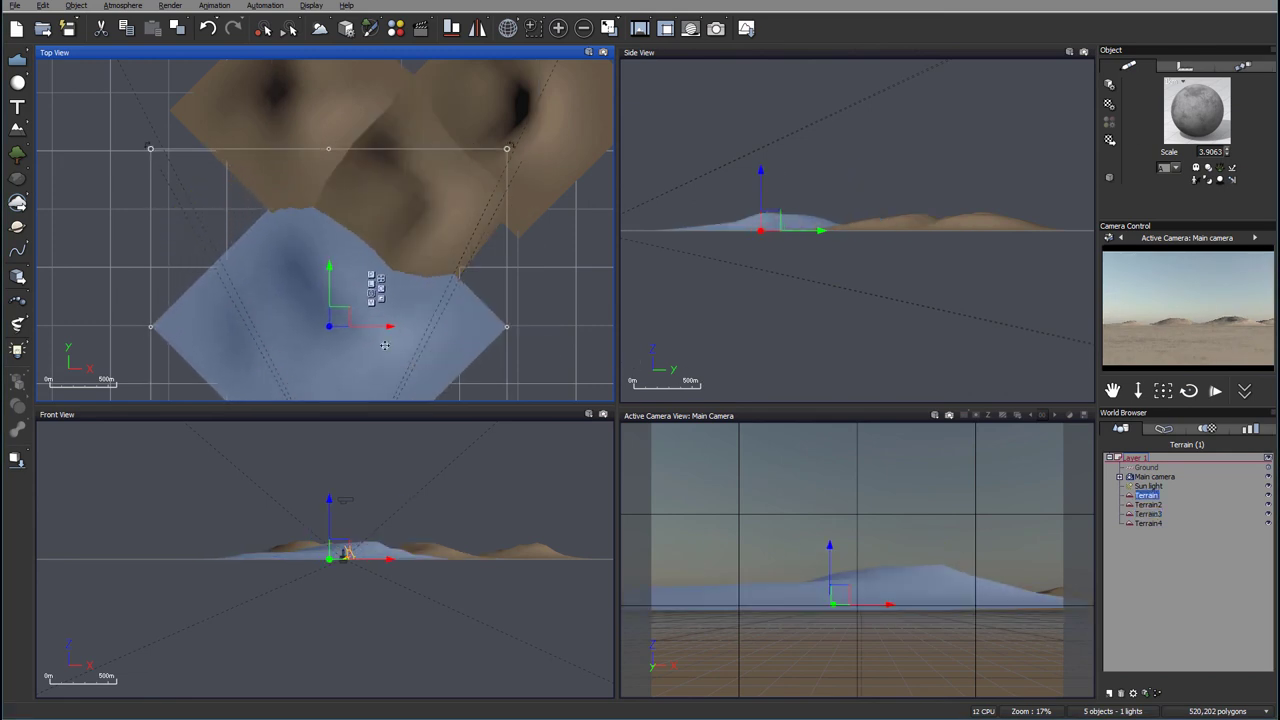
{"action": "left_click_drag", "start_coordinate": [328, 318], "coordinate": [233, 204]}
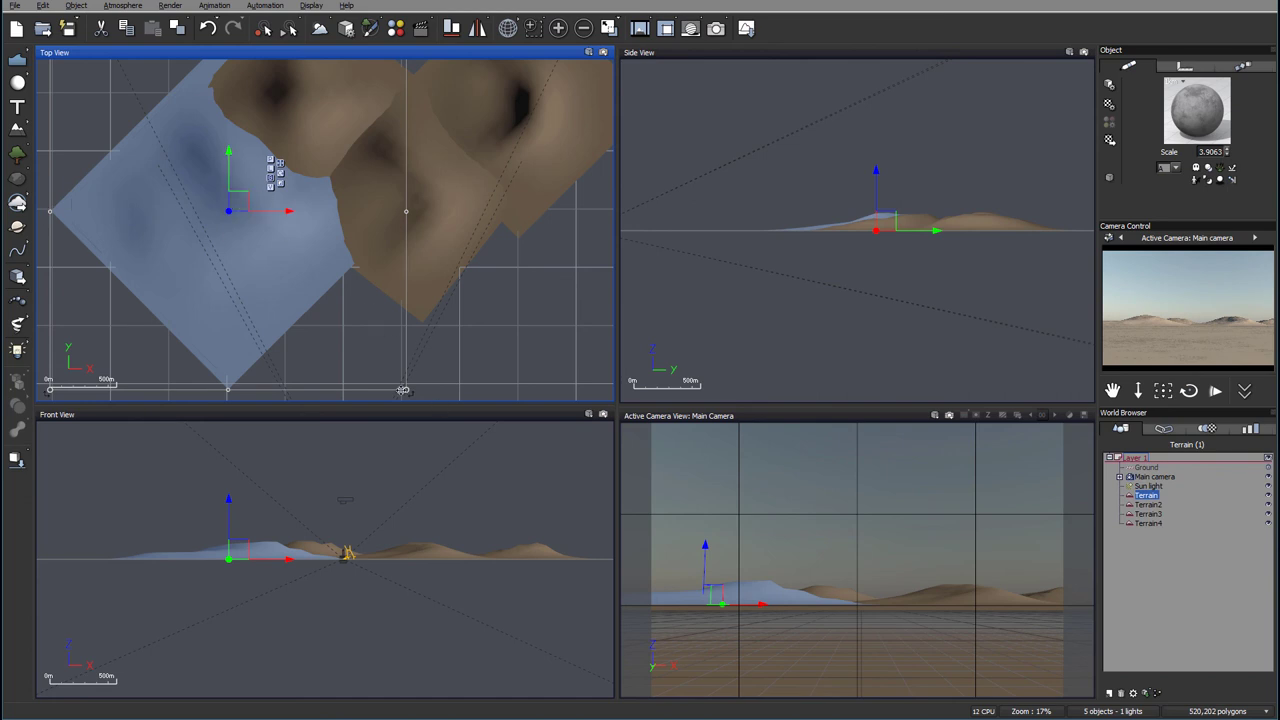
- Rotate the first terrain roughly square and nudge it into place at the camera view's left
{"action": "left_click_drag", "start_coordinate": [406, 389], "coordinate": [170, 90]}
{"action": "mouse_move", "coordinate": [234, 204]}
{"action": "left_mouse_down"}
{"action": "mouse_move", "coordinate": [248, 180]}
{"action": "mouse_move", "coordinate": [234, 184]}
{"action": "left_mouse_up"}
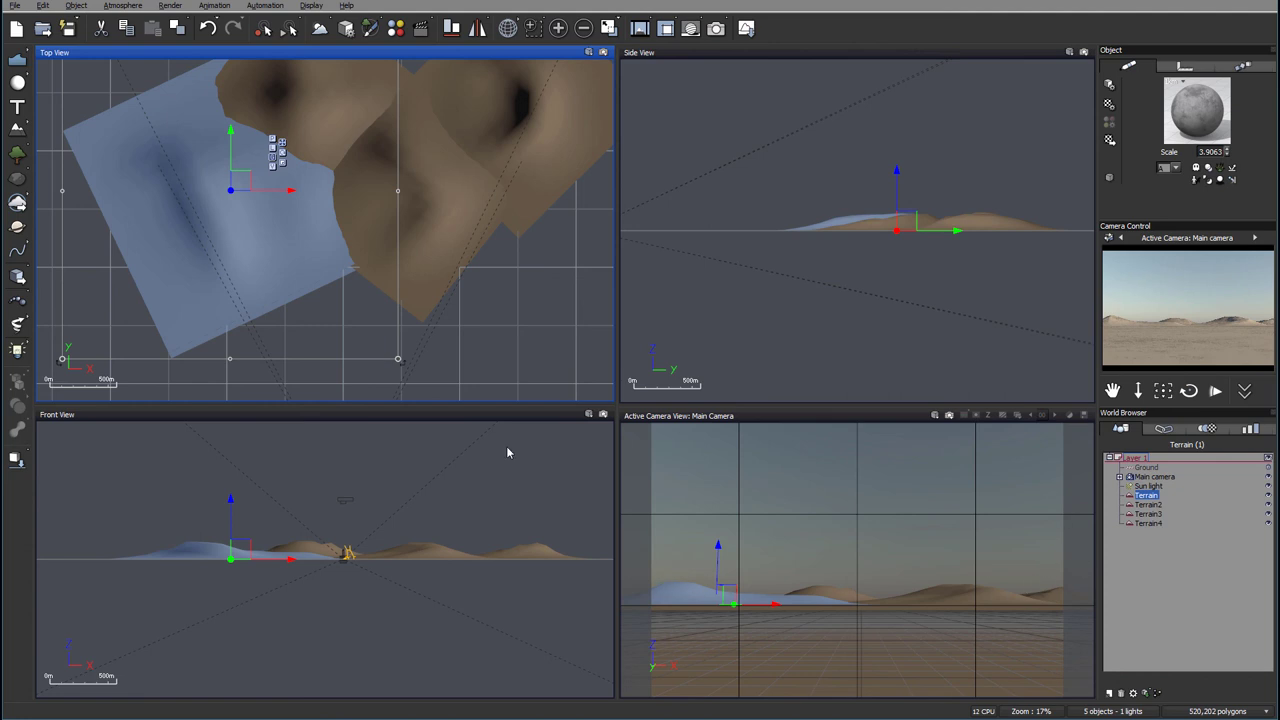
{"action": "left_click_drag", "start_coordinate": [257, 170], "coordinate": [237, 177]}
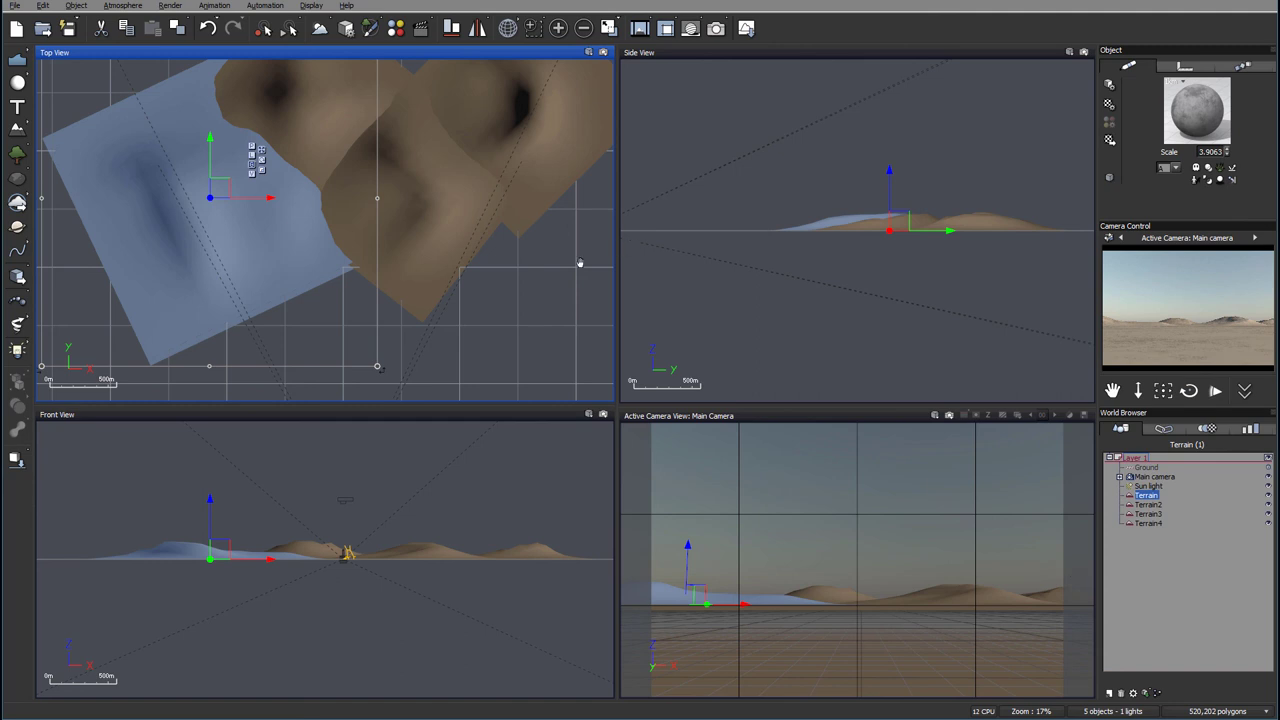
- Enlarge Terrain4, shift it up-left and rotate it so its peak frames the camera view's right edge
{"action": "right_click_drag", "start_coordinate": [519, 162], "coordinate": [462, 179]}
{"action": "left_click", "coordinate": [462, 179]}
{"action": "right_click_drag", "start_coordinate": [550, 183], "coordinate": [520, 245]}
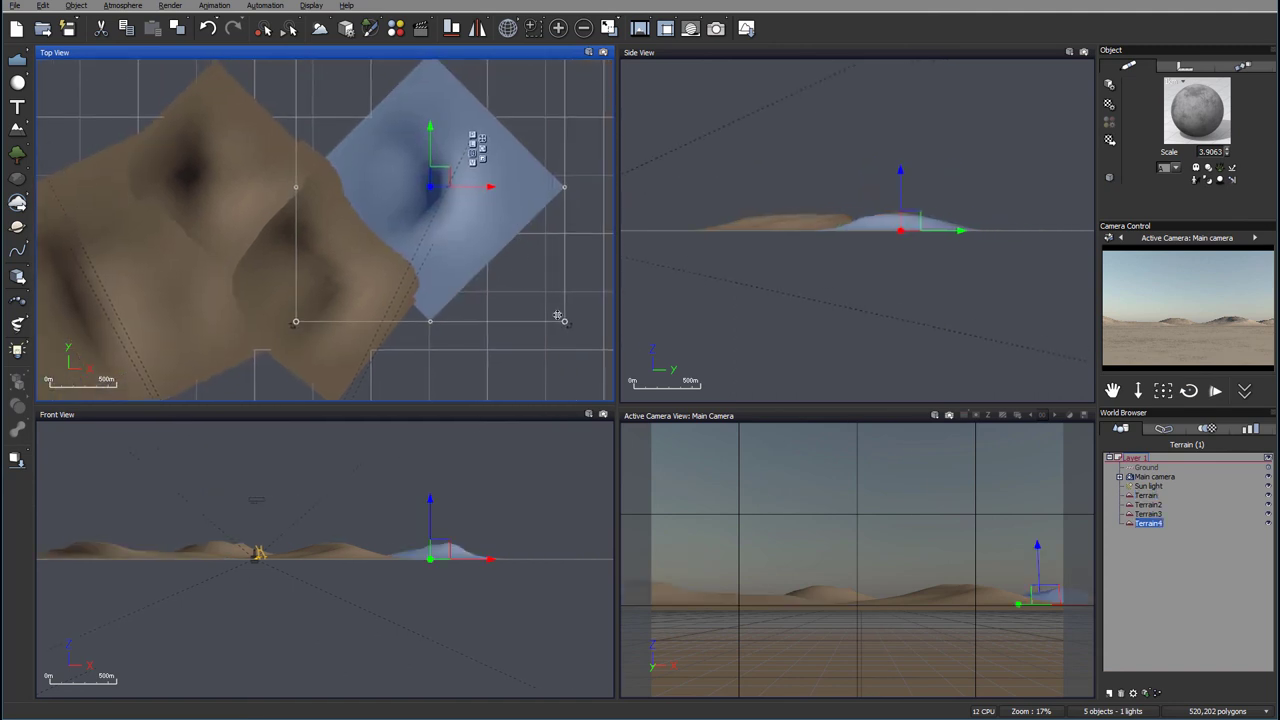
{"action": "left_click_drag", "start_coordinate": [565, 320], "coordinate": [674, 403]}
{"action": "left_click_drag", "start_coordinate": [519, 245], "coordinate": [474, 177]}
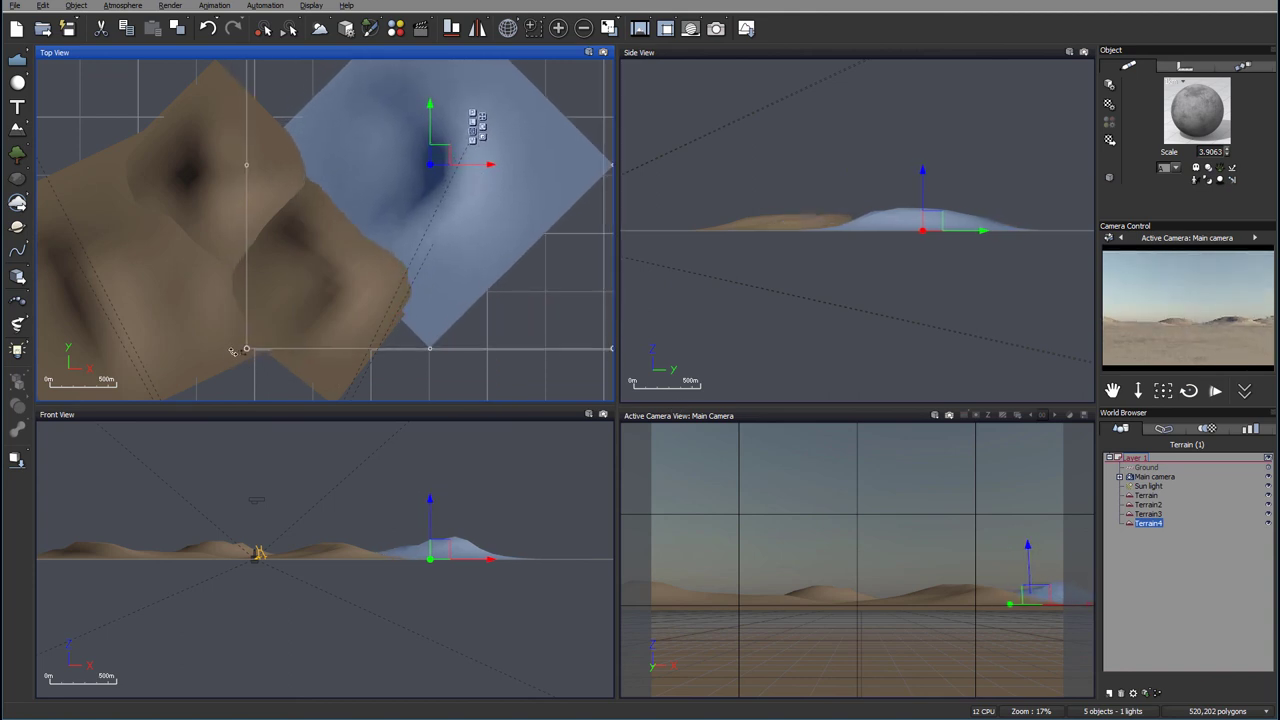
{"action": "left_click_drag", "start_coordinate": [239, 354], "coordinate": [297, 410]}
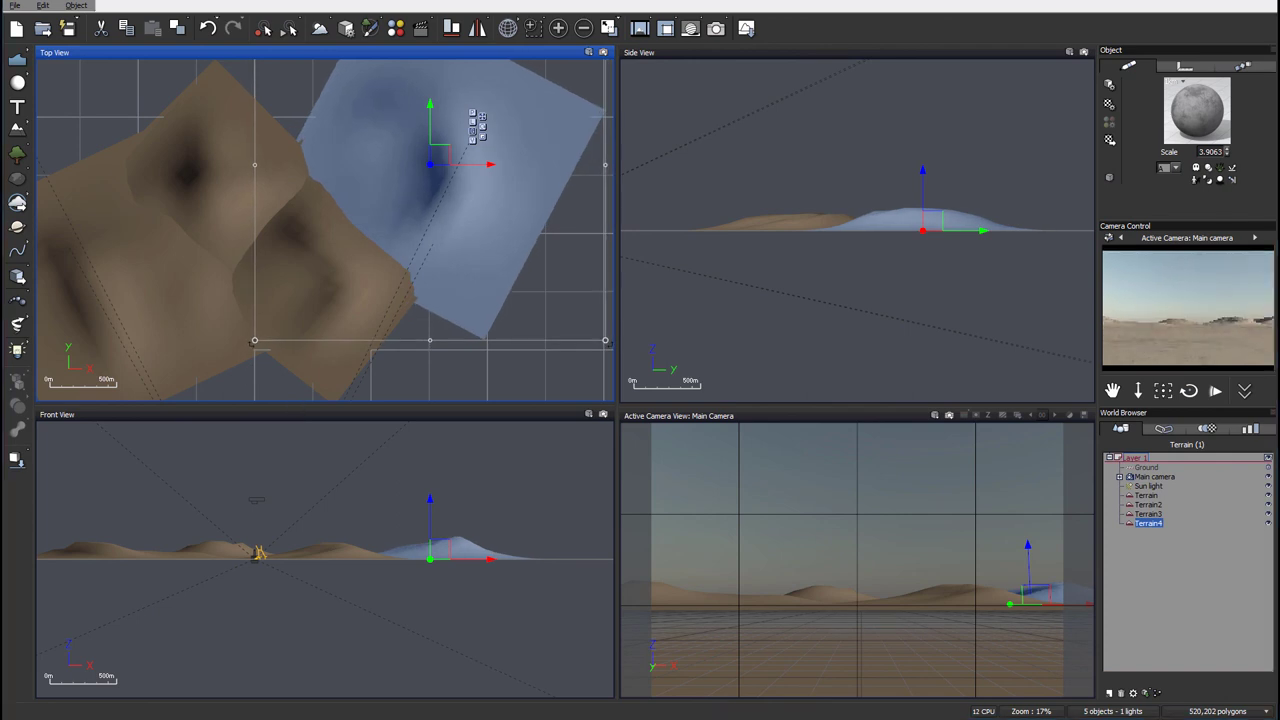
- Set the render options to Render to screen with the Preview preset and render the camera view
{"action": "left_click", "coordinate": [716, 28]}
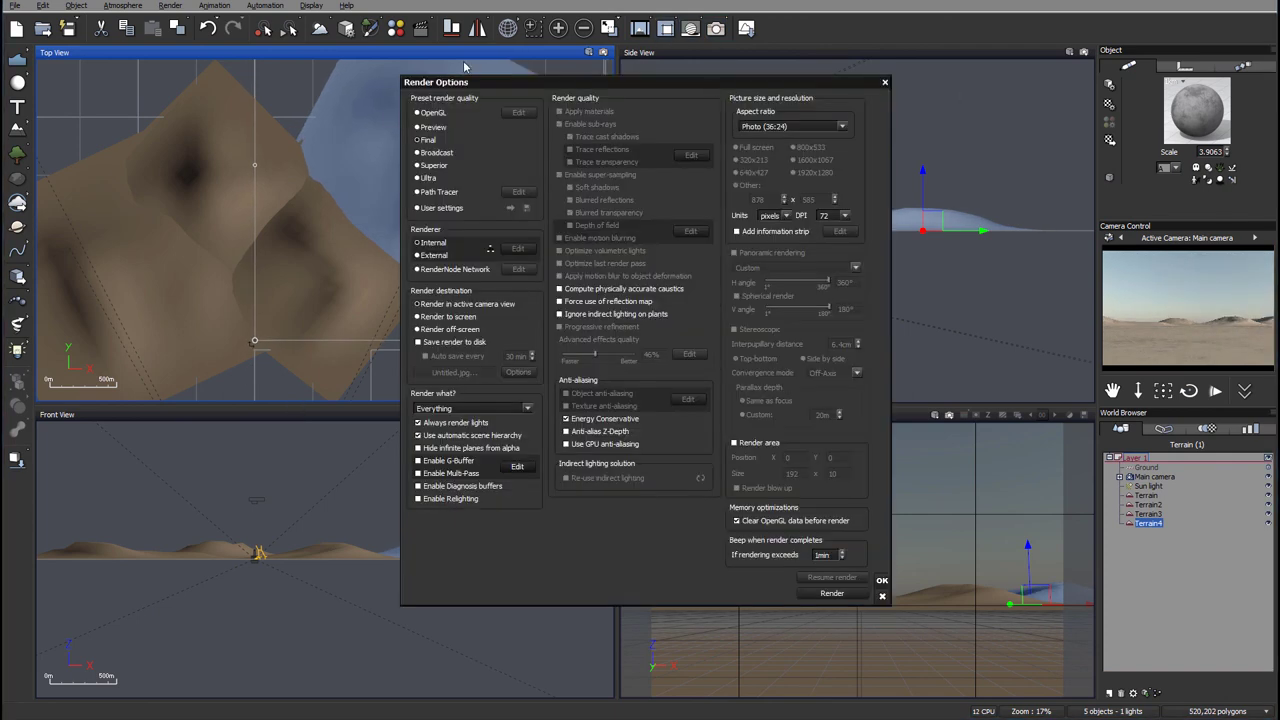
{"action": "left_click", "coordinate": [449, 317]}
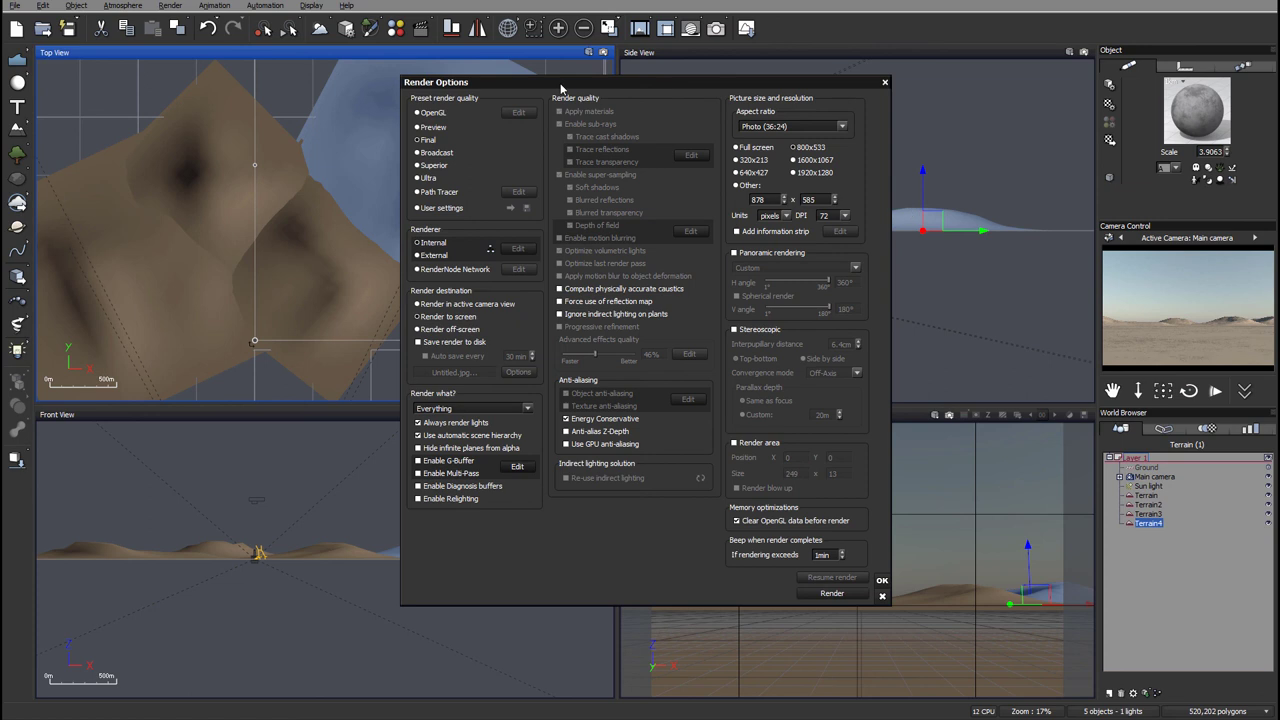
{"action": "left_click", "coordinate": [427, 129]}
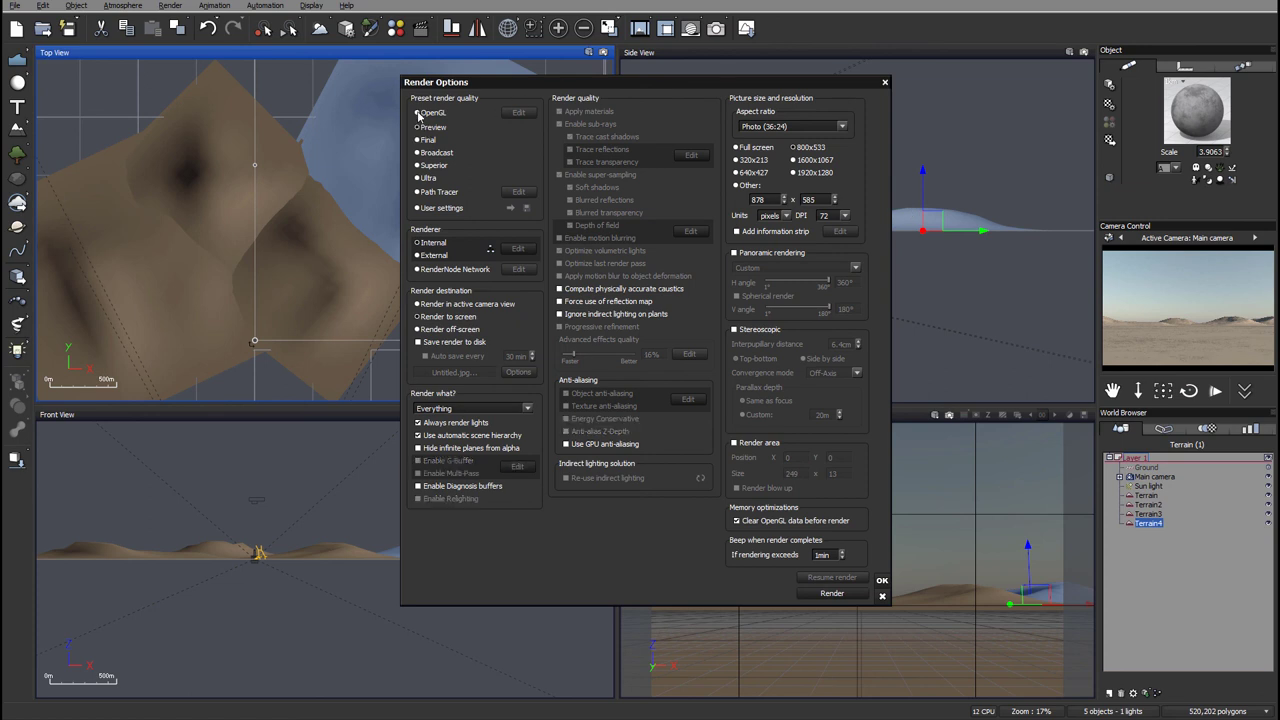
{"action": "left_click", "coordinate": [881, 582]}
{"action": "left_click", "coordinate": [716, 28]}
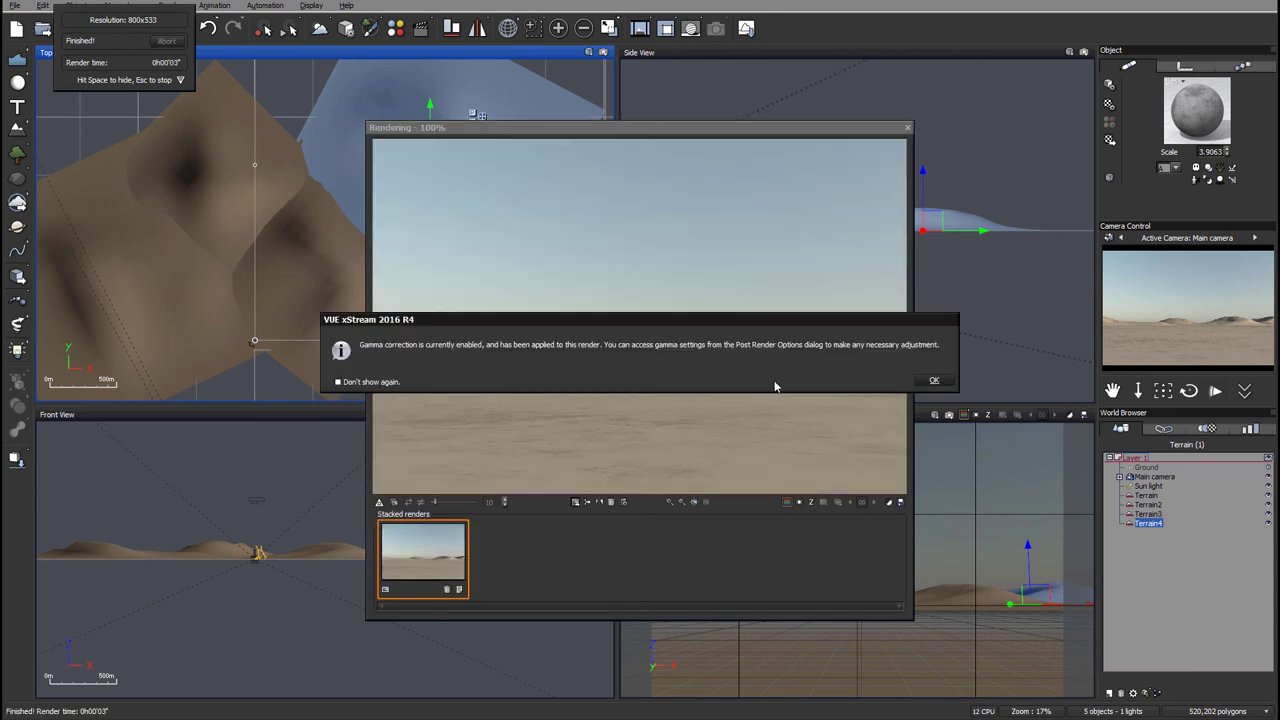
- Dismiss the gamma notice, accept Post Render Options and close the Render Display window
{"action": "left_click", "coordinate": [933, 381]}
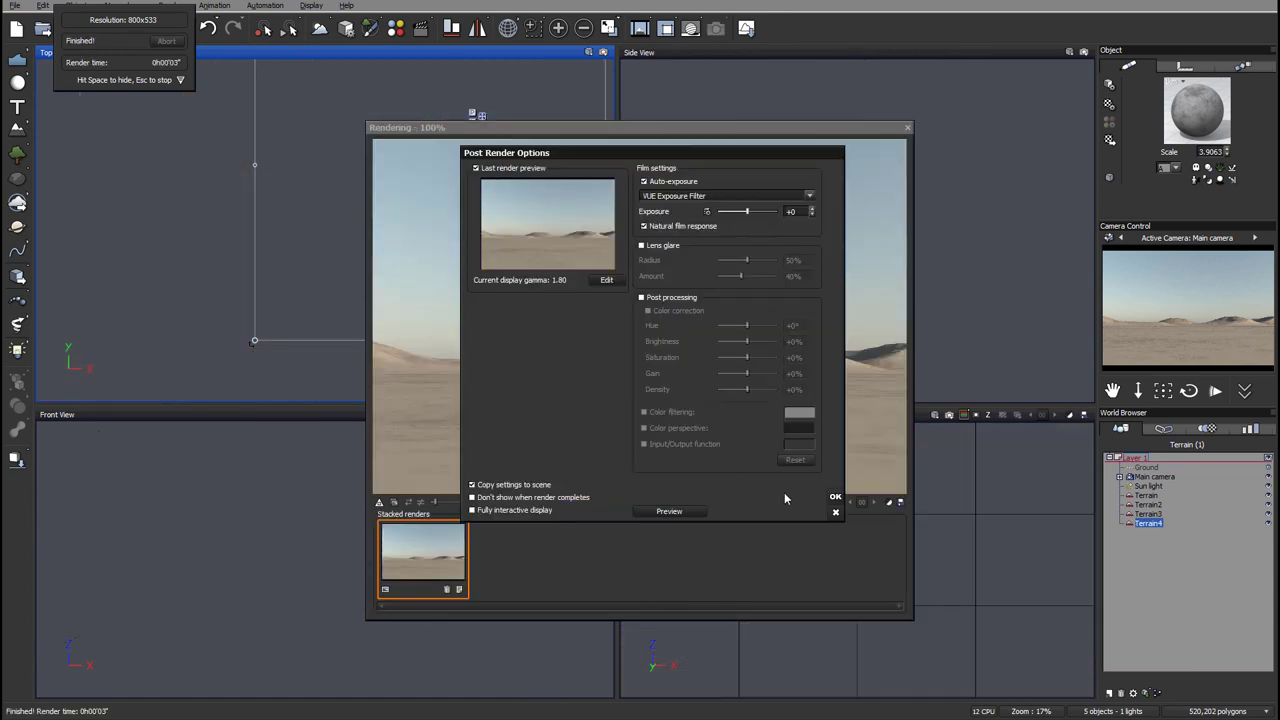
{"action": "left_click", "coordinate": [835, 497]}
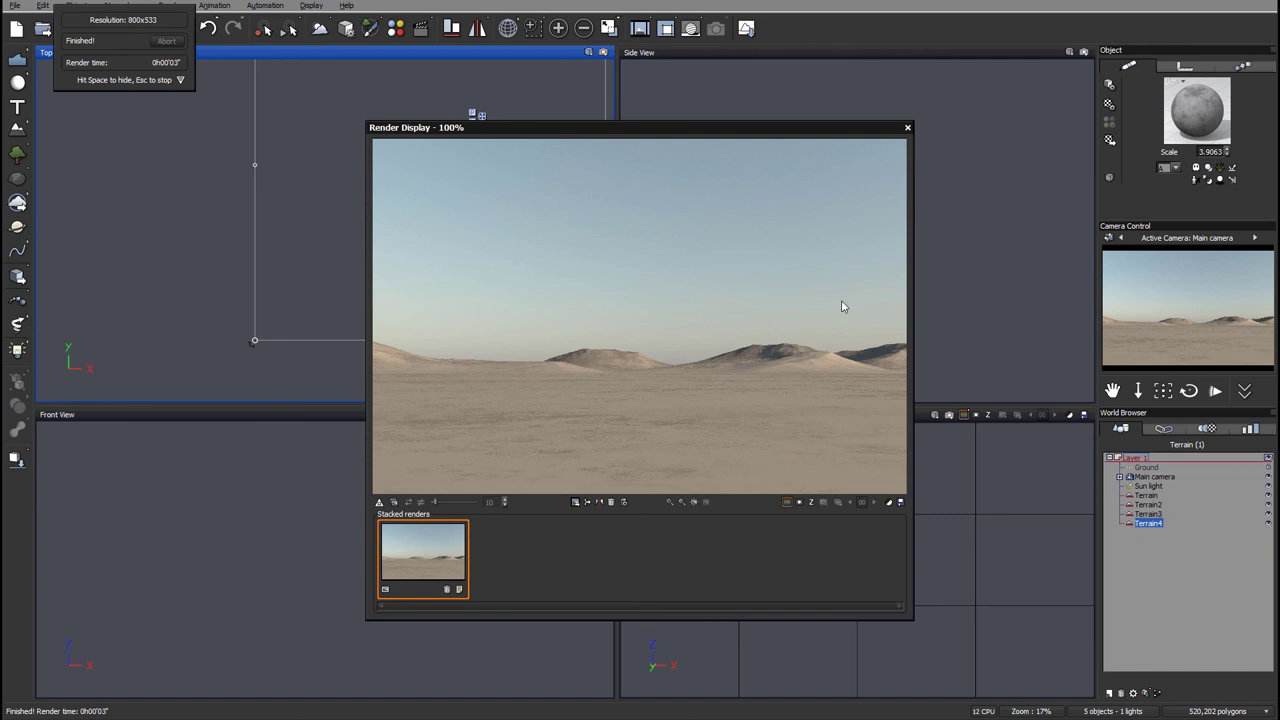
{"action": "left_click", "coordinate": [907, 127]}
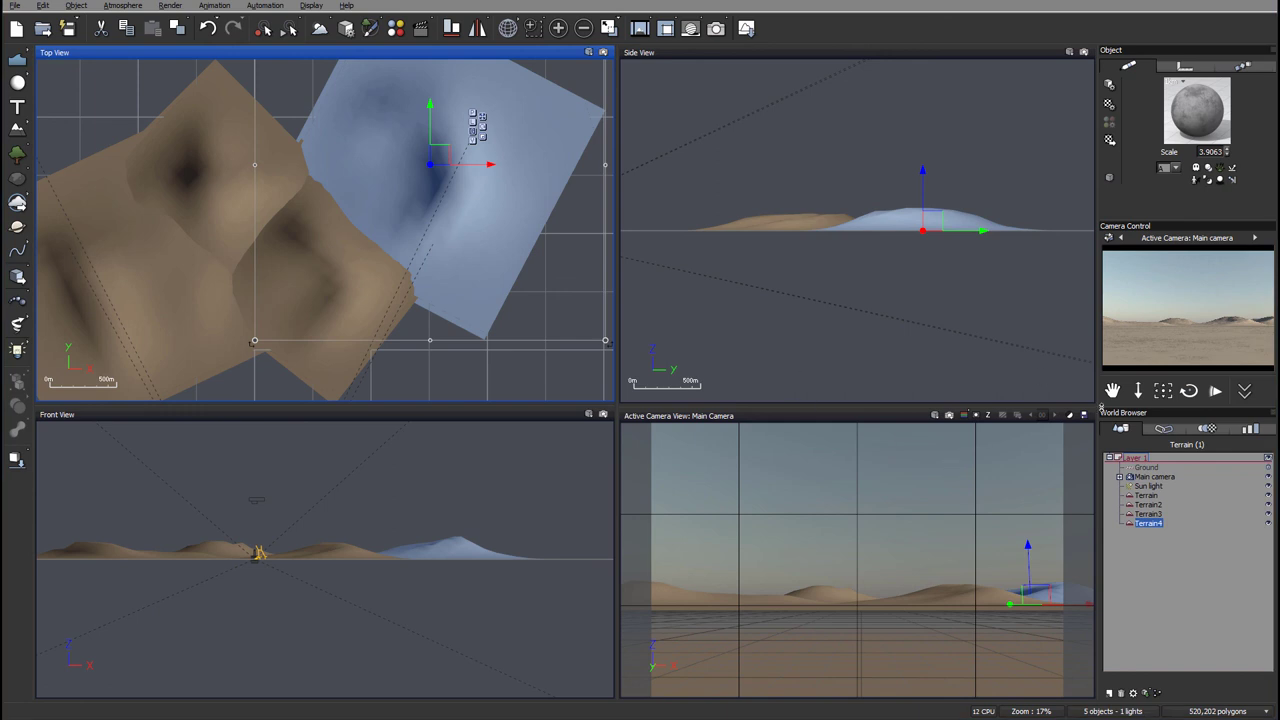
- Add a new layer in the World Browser and rename it Background
{"action": "left_click", "coordinate": [1109, 693]}
{"action": "left_click", "coordinate": [1135, 533]}
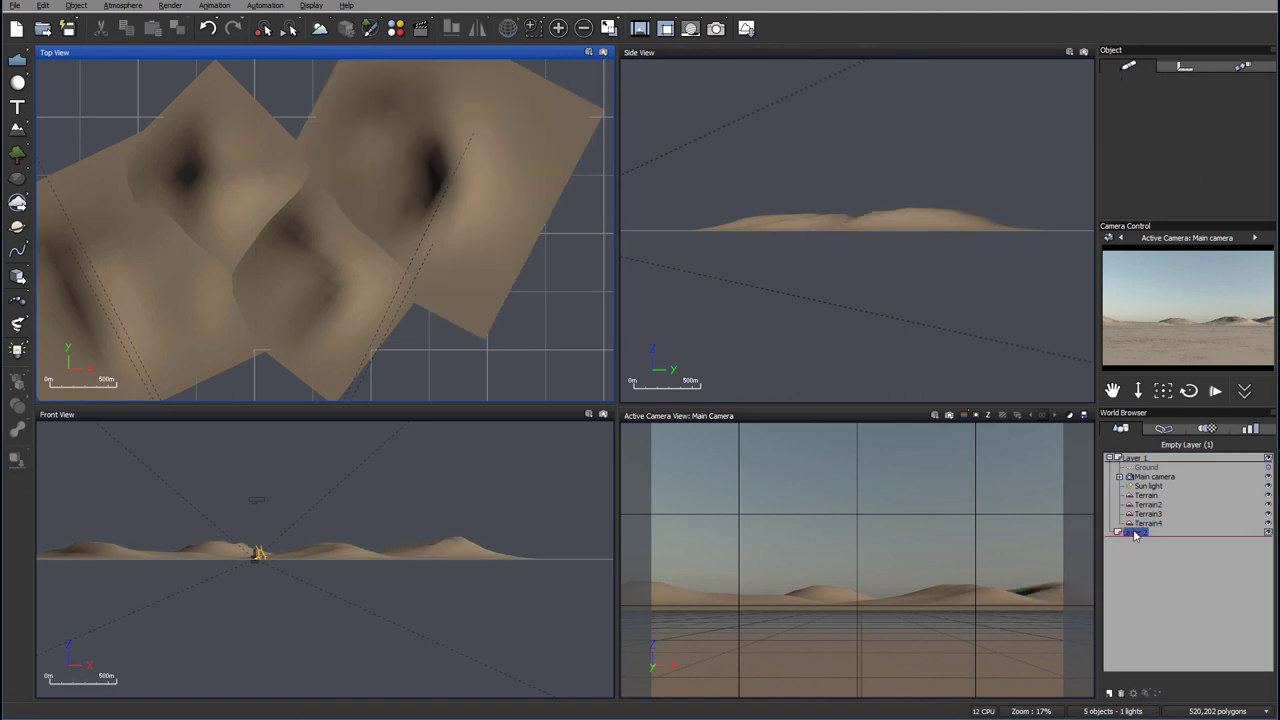
{"action": "left_click", "coordinate": [1140, 533]}
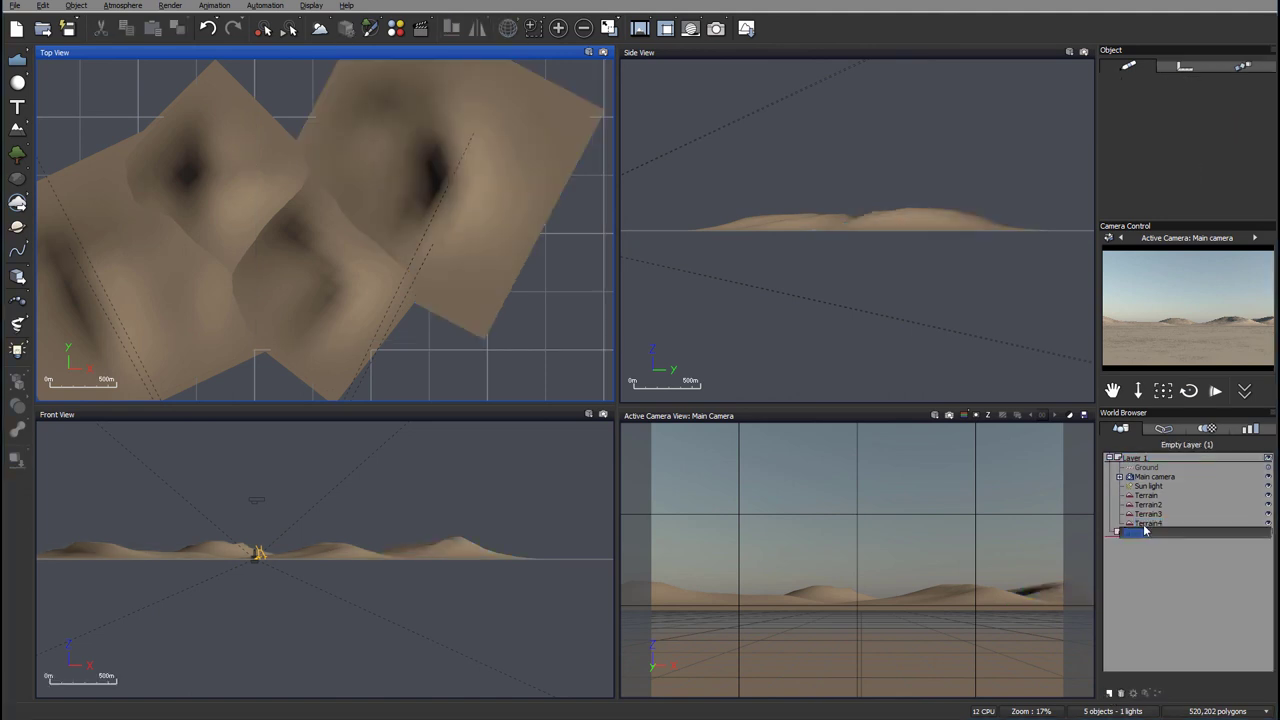
{"action": "type", "text": "Backgroud"}
{"action": "key", "text": "Return"}
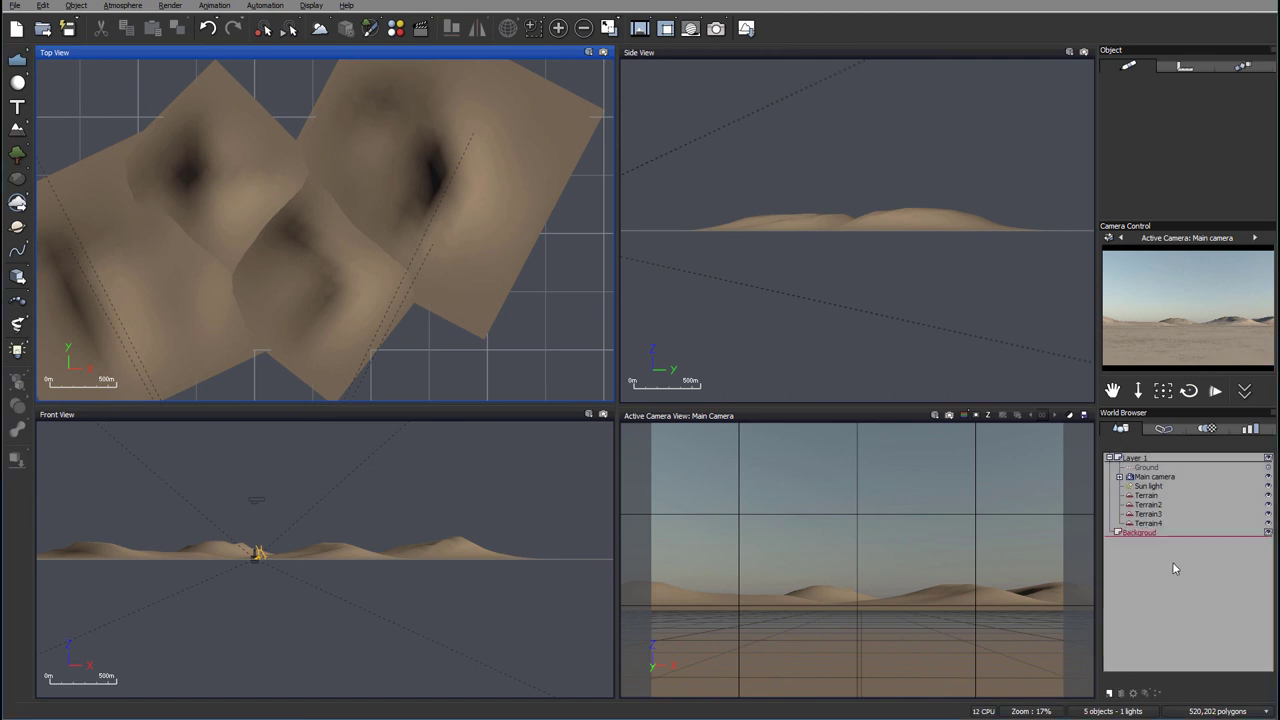
- Move Terrain through Terrain4 into the Background layer, then collapse it and deselect
{"action": "left_click", "coordinate": [1147, 496]}
{"action": "left_click", "coordinate": [1150, 523], "text": "shift"}
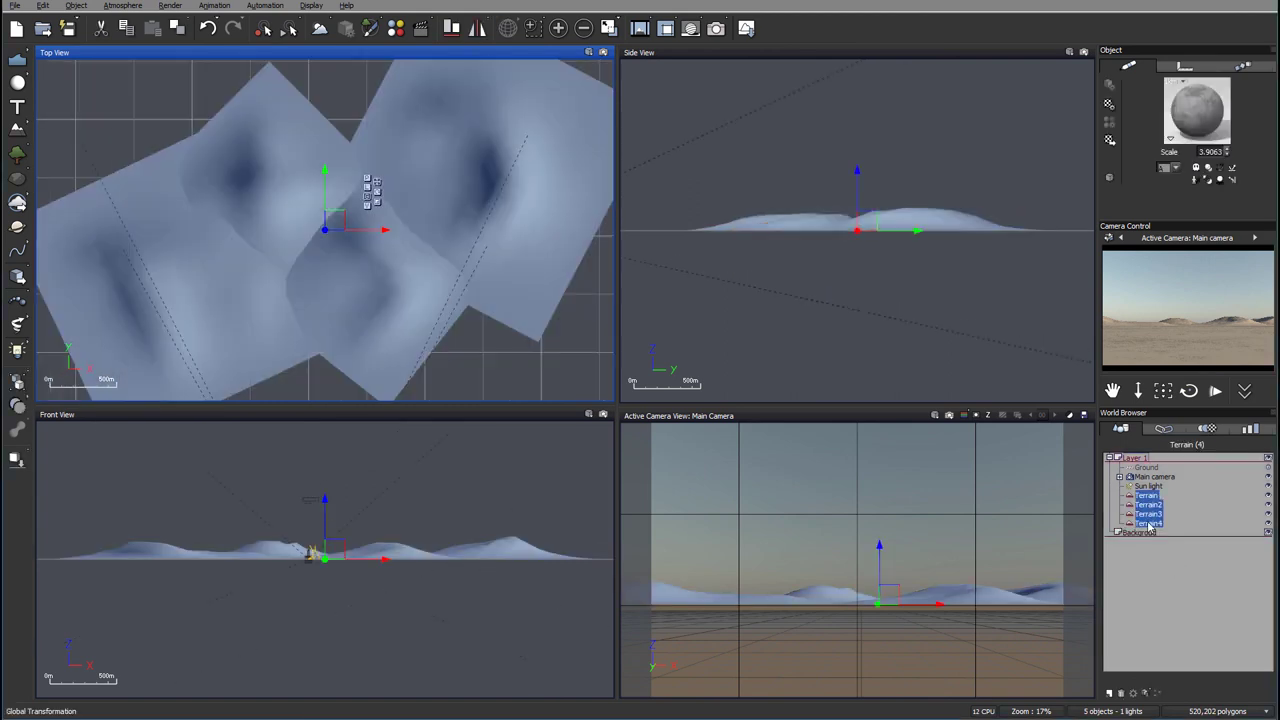
{"action": "left_click_drag", "start_coordinate": [1150, 524], "coordinate": [1142, 533]}
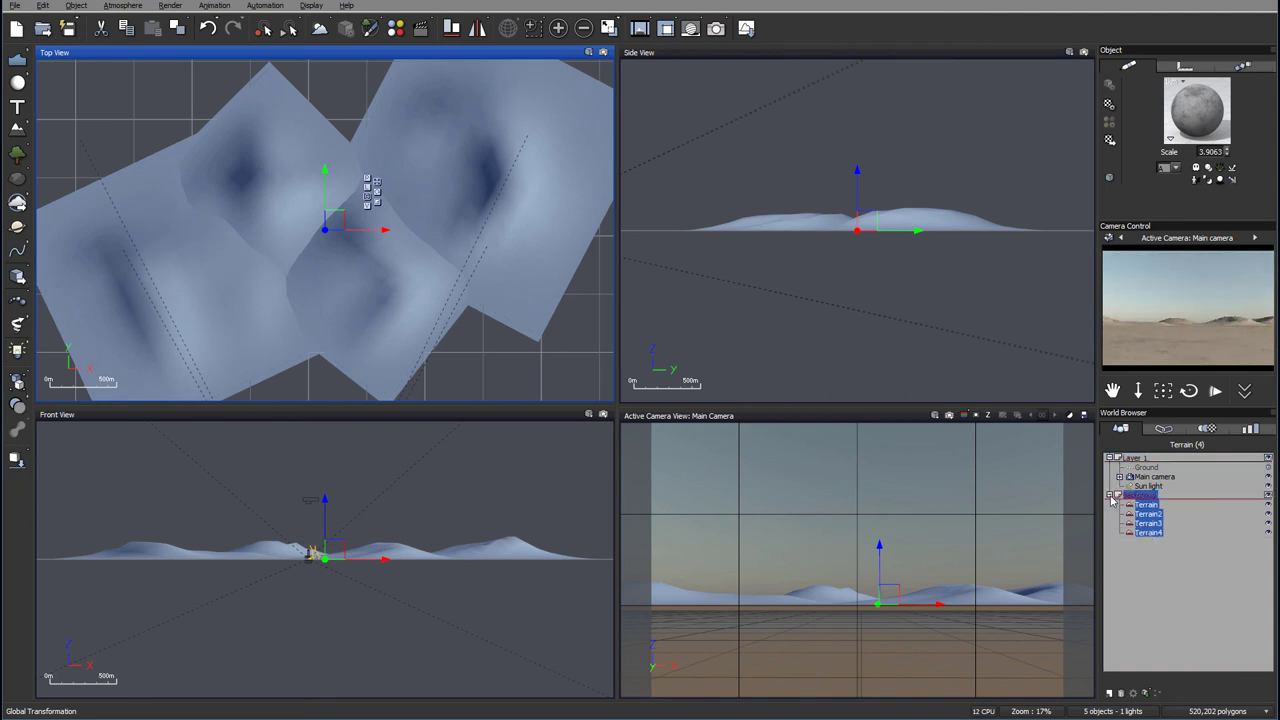
{"action": "left_click", "coordinate": [1109, 494]}
{"action": "left_click", "coordinate": [1176, 526]}
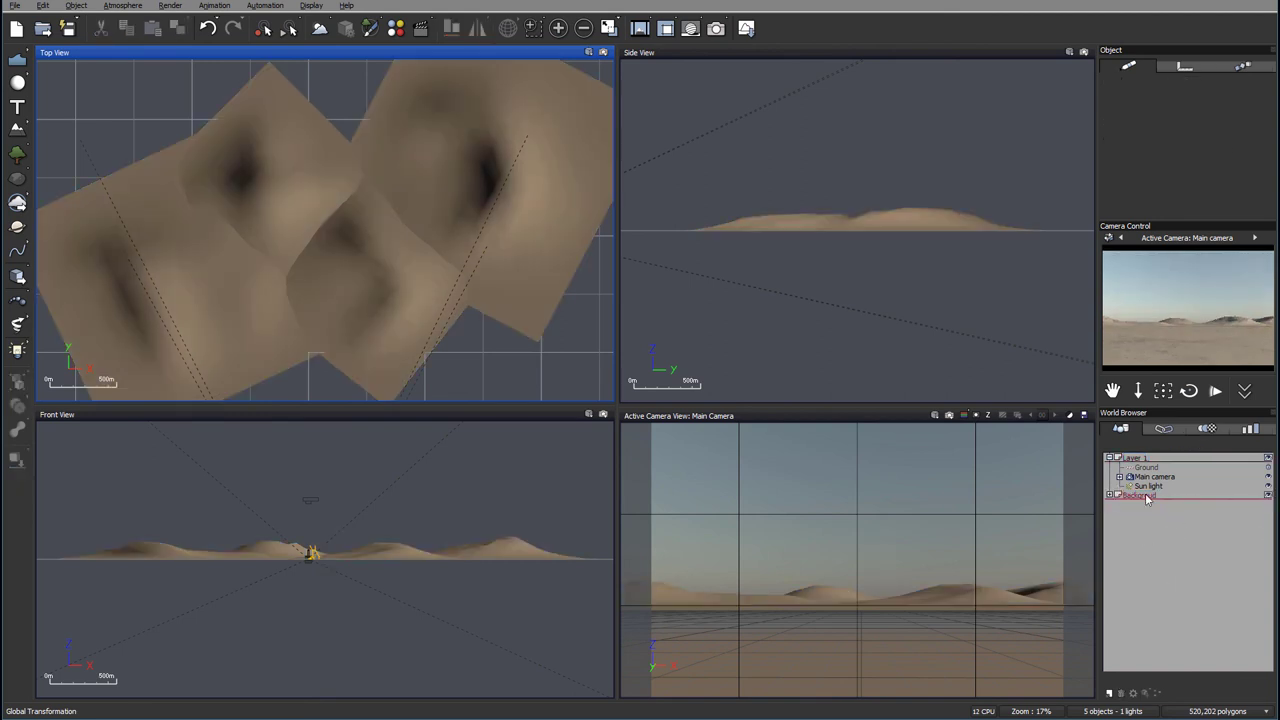
- Toggle the Background layer's visibility off and back on, and pan the Top view to the terrains
{"action": "left_click", "coordinate": [1267, 495]}
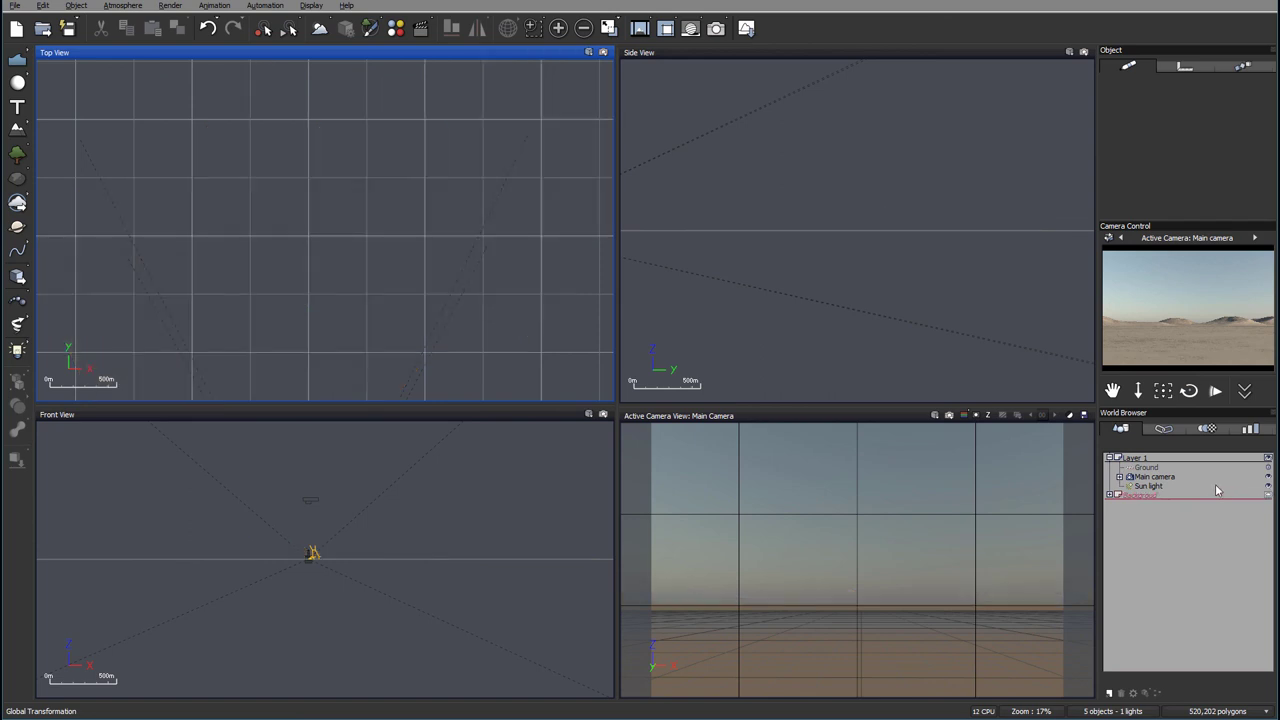
{"action": "left_click", "coordinate": [1218, 486]}
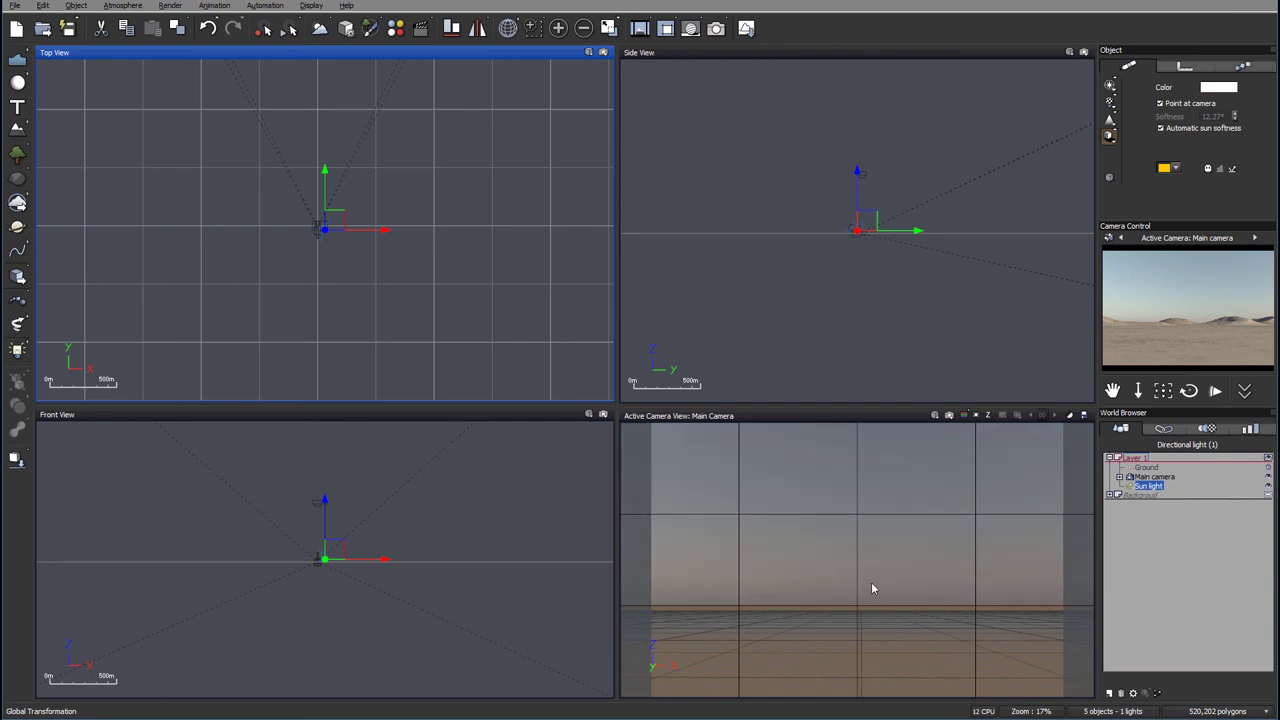
{"action": "left_click", "coordinate": [1268, 495]}
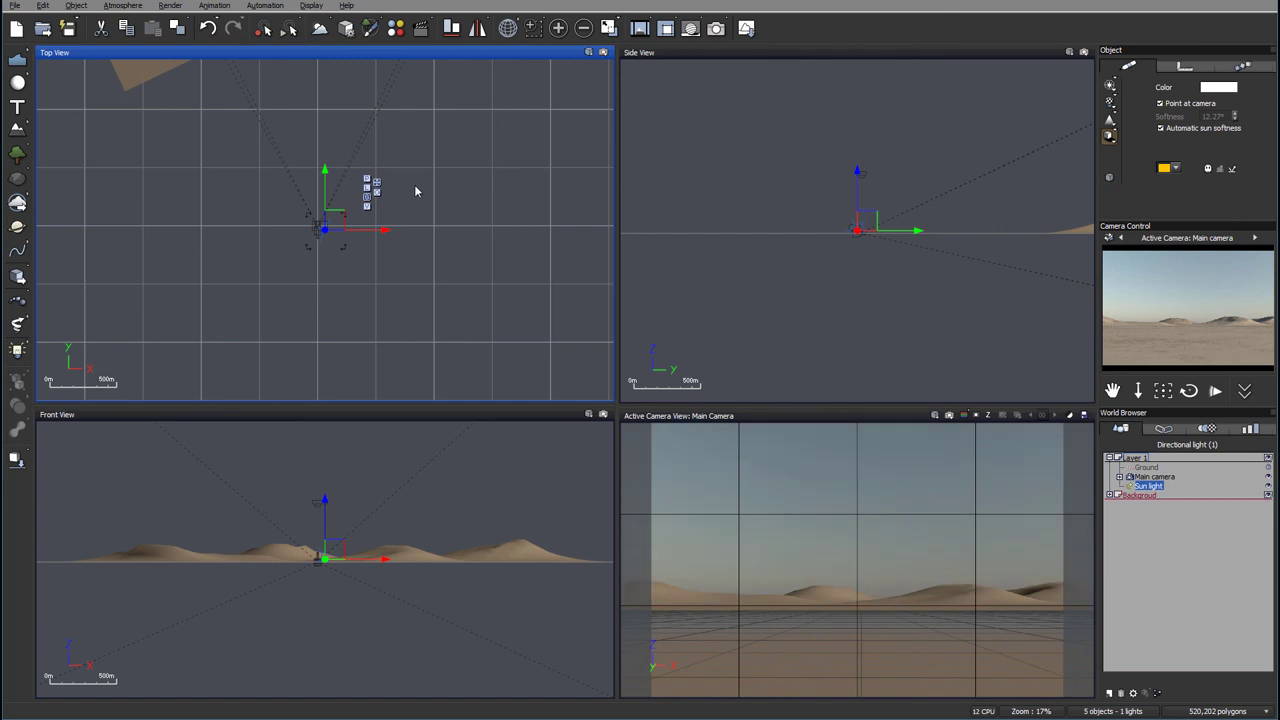
{"action": "right_click_drag", "start_coordinate": [414, 184], "coordinate": [466, 291]}
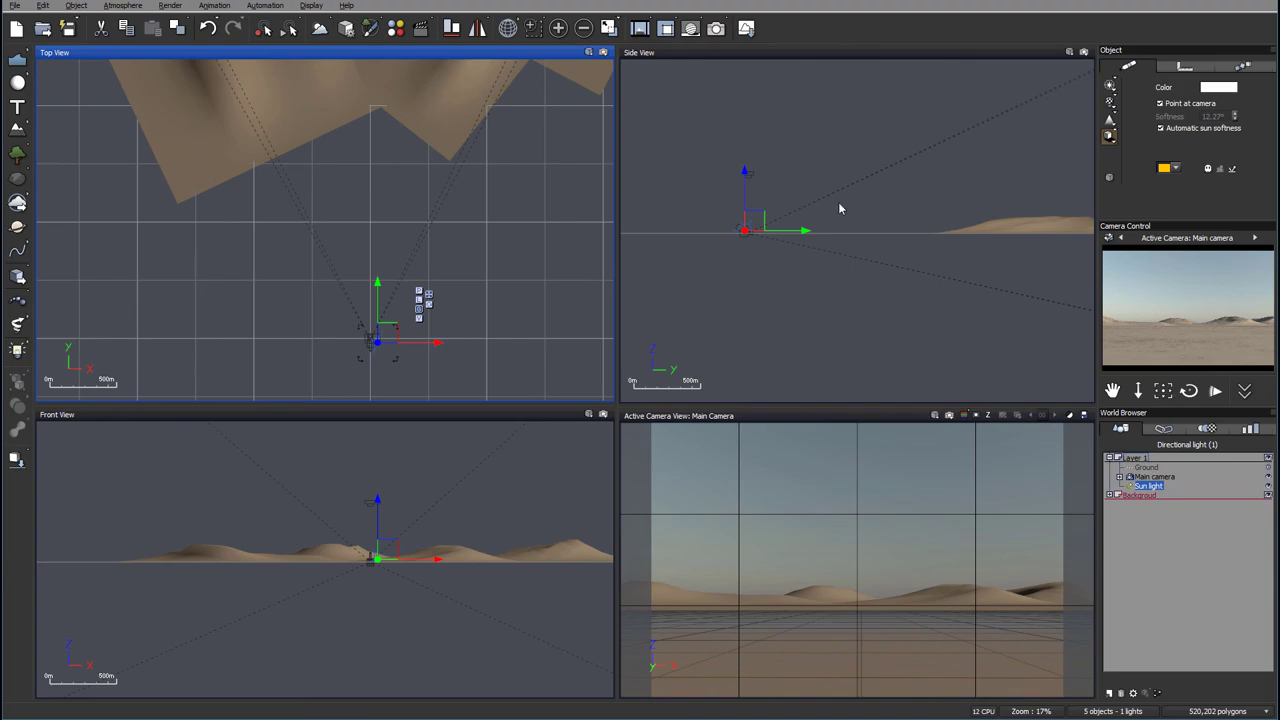